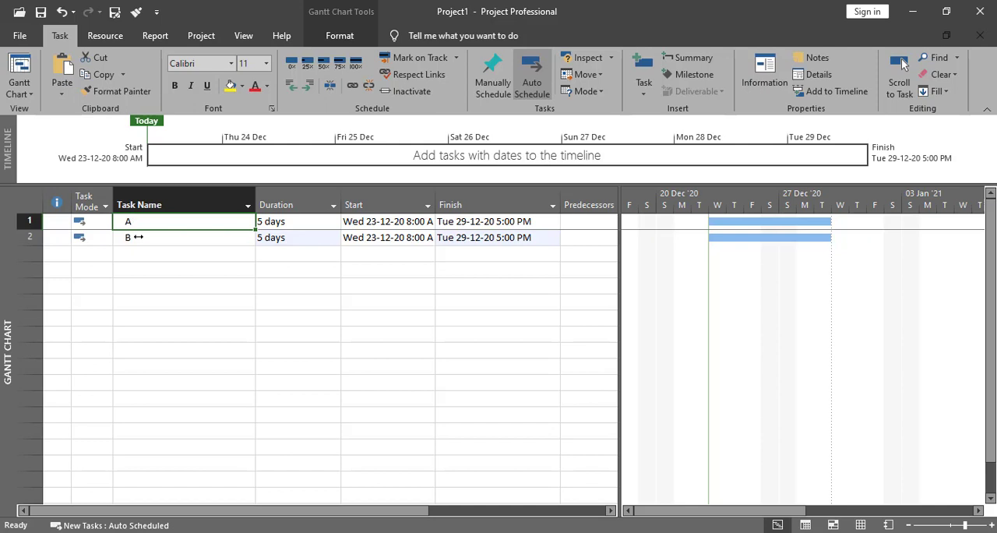
pyautogui.click(137, 238)
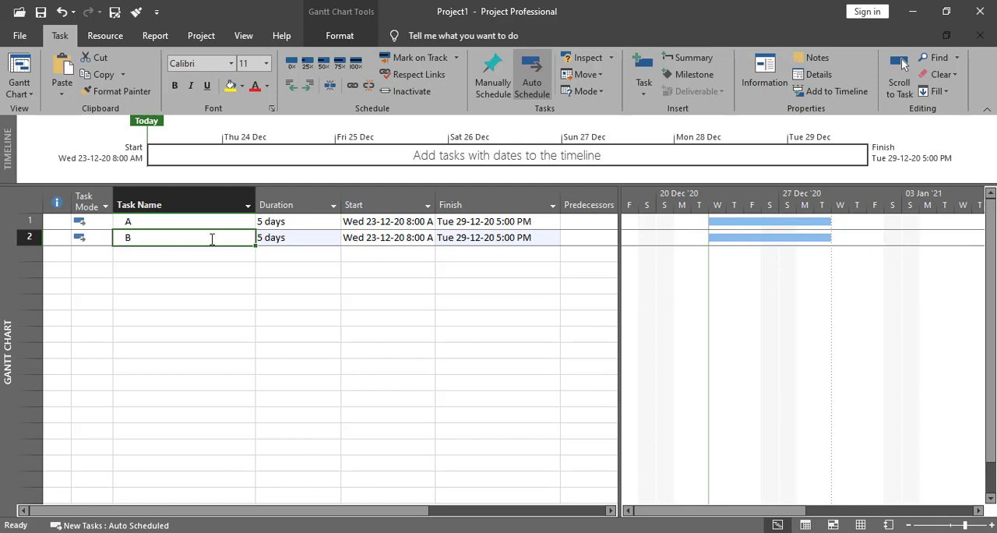
pyautogui.click(146, 223)
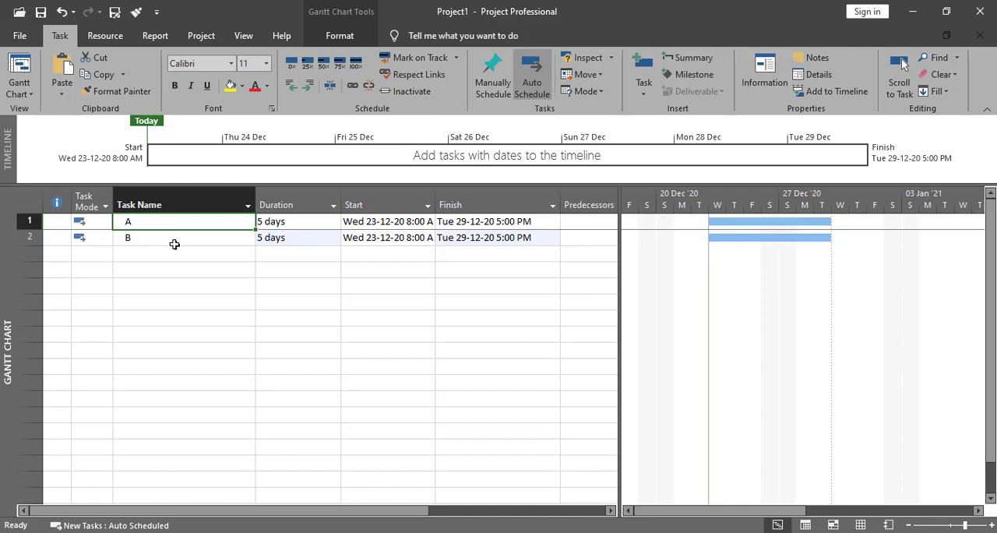
pyautogui.click(171, 243)
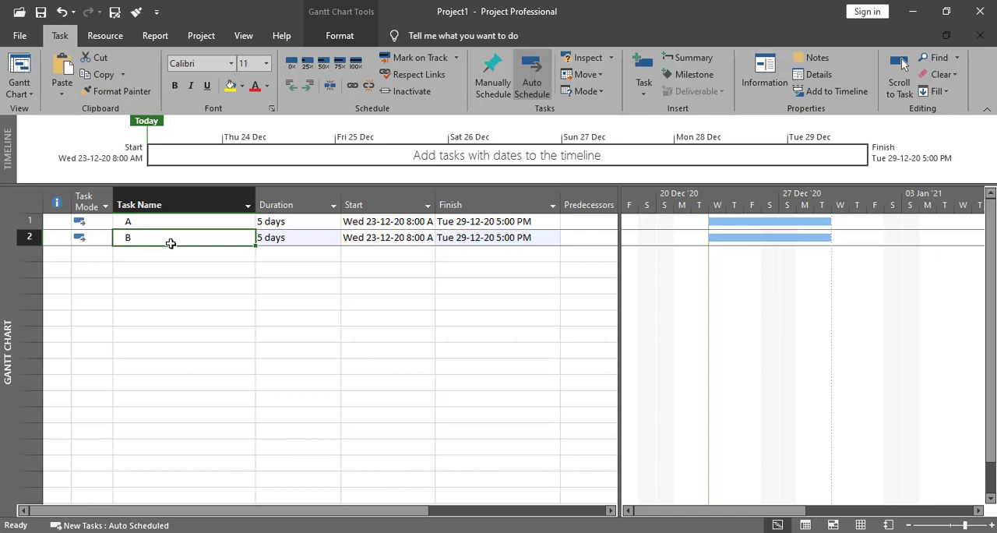
# - Open the task information of task B and add task A as its predecessor
pyautogui.doubleClick(217, 240)
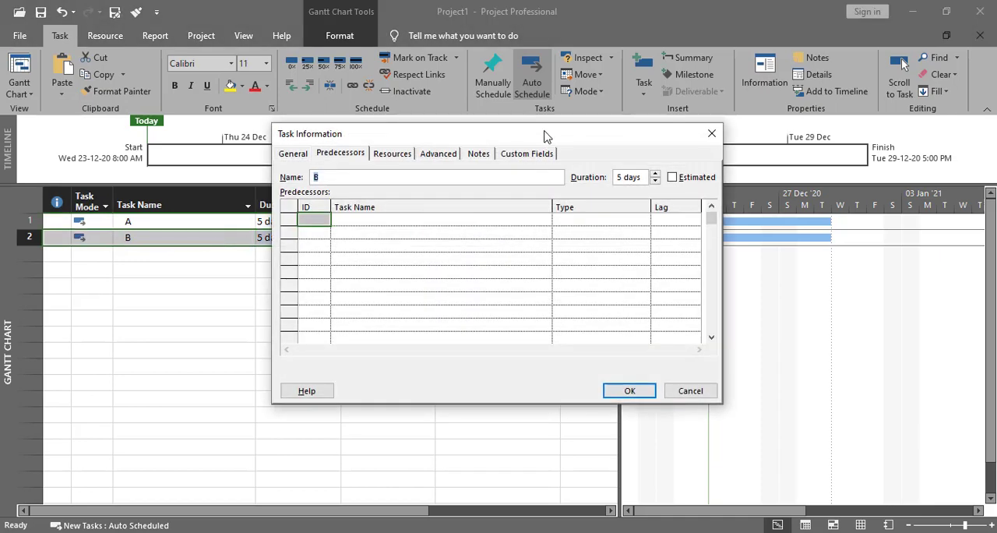
pyautogui.moveTo(545, 136); pyautogui.dragTo(500, 144)
pyautogui.click(296, 164)
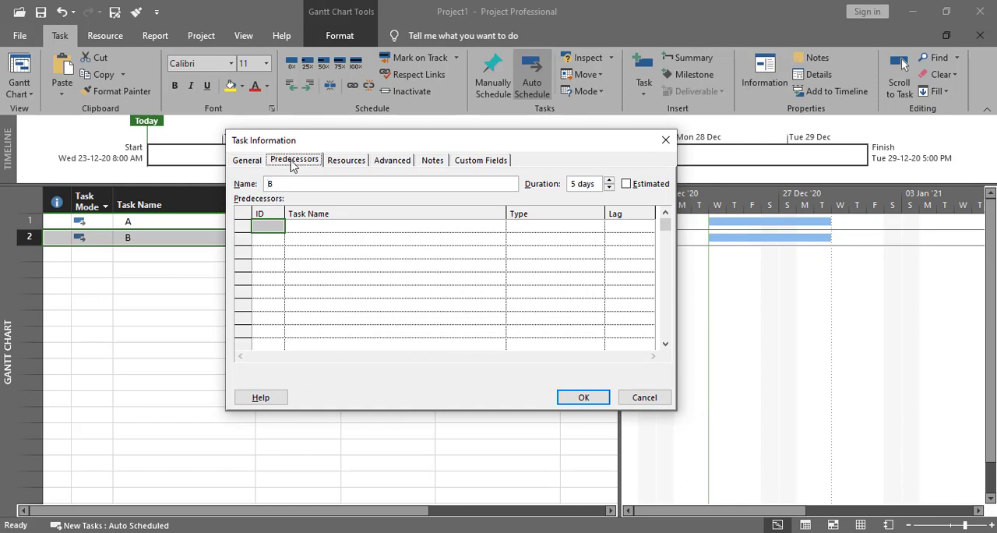
pyautogui.click(396, 226)
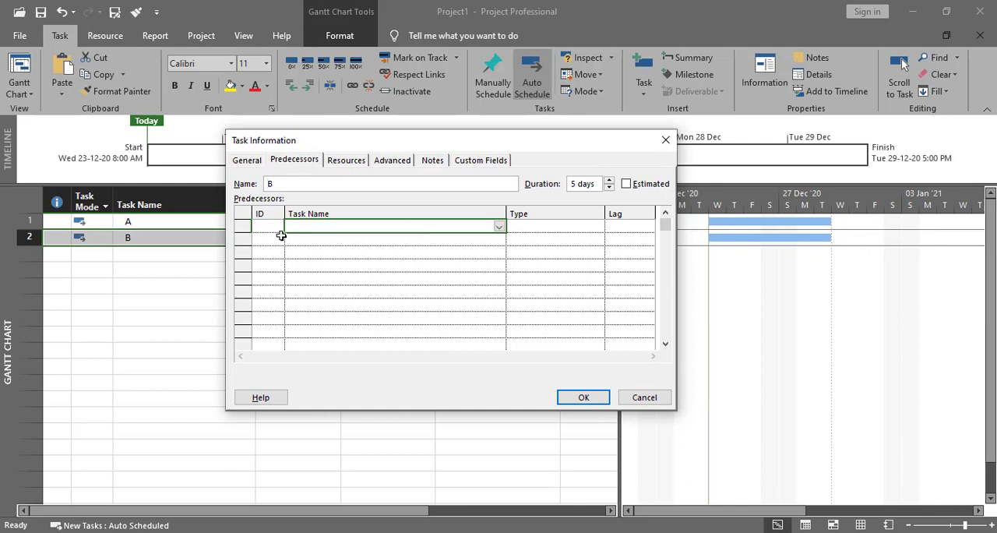
pyautogui.click(498, 226)
pyautogui.click(236, 250)
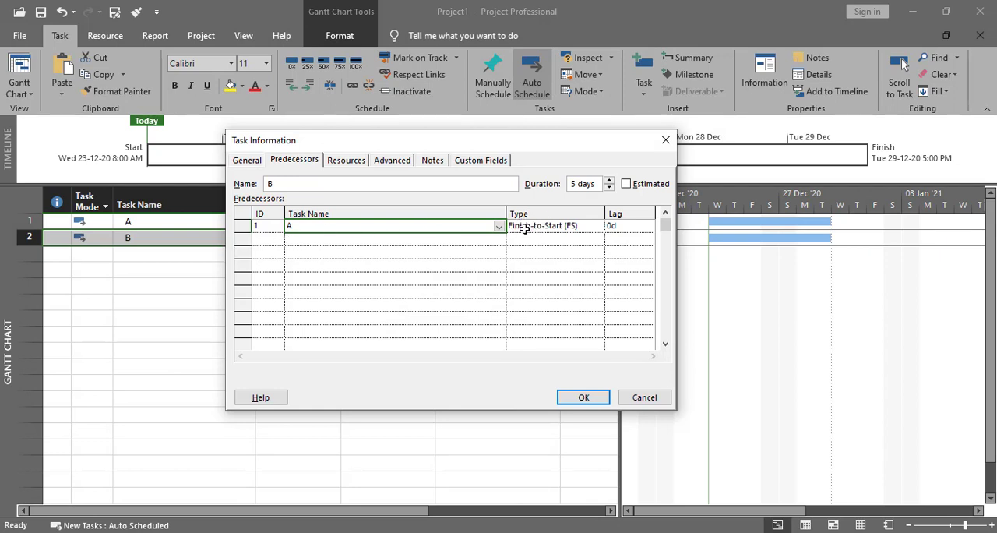
# - Apply the Finish-to-Start (FS) type to task B's link with predecessor A, and undo the link
pyautogui.click(589, 226)
pyautogui.click(597, 230)
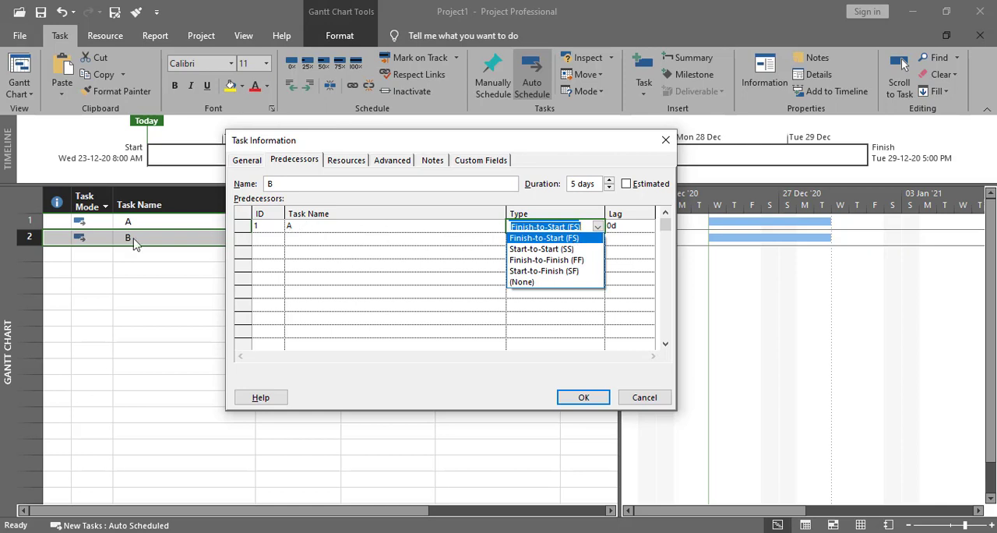
pyautogui.click(583, 238)
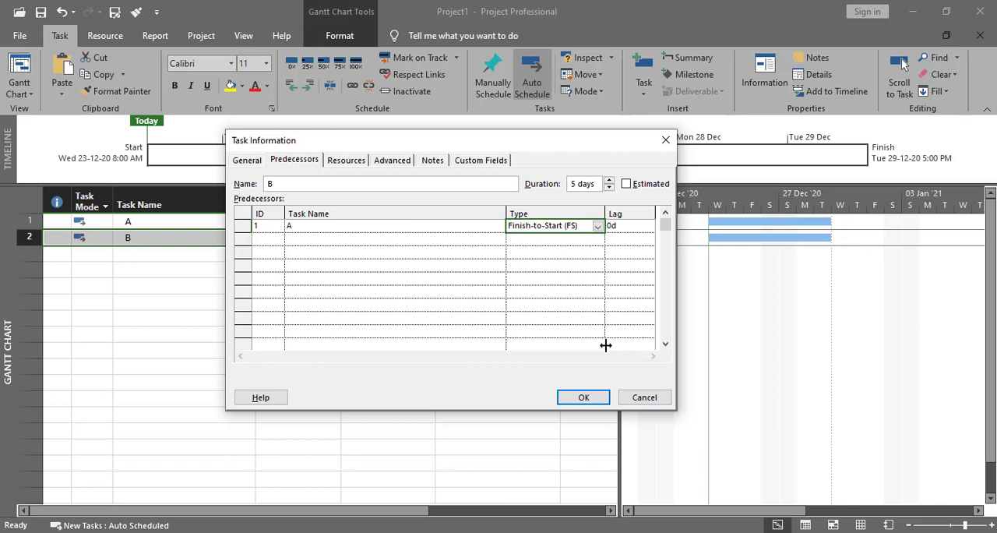
pyautogui.click(584, 396)
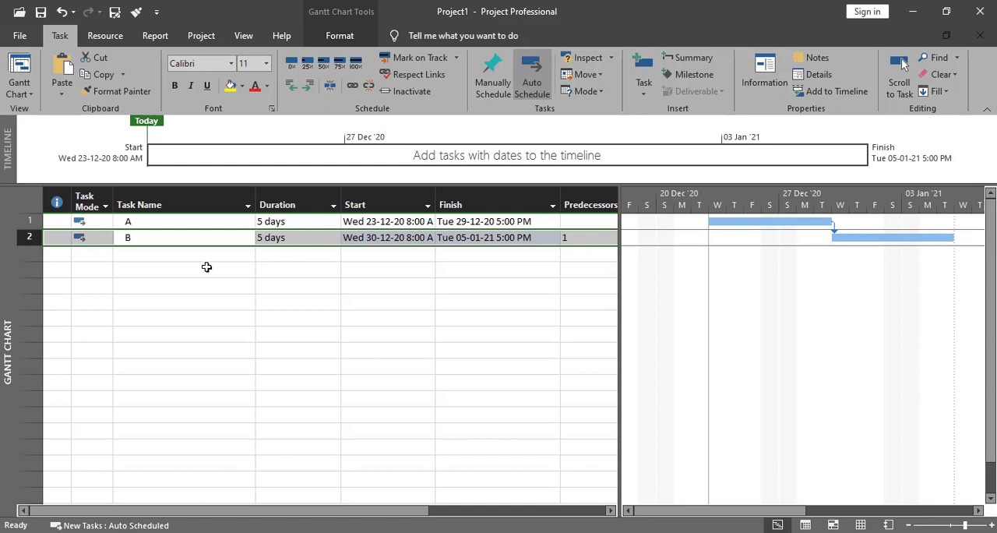
pyautogui.hotkey('ctrl', 'z')
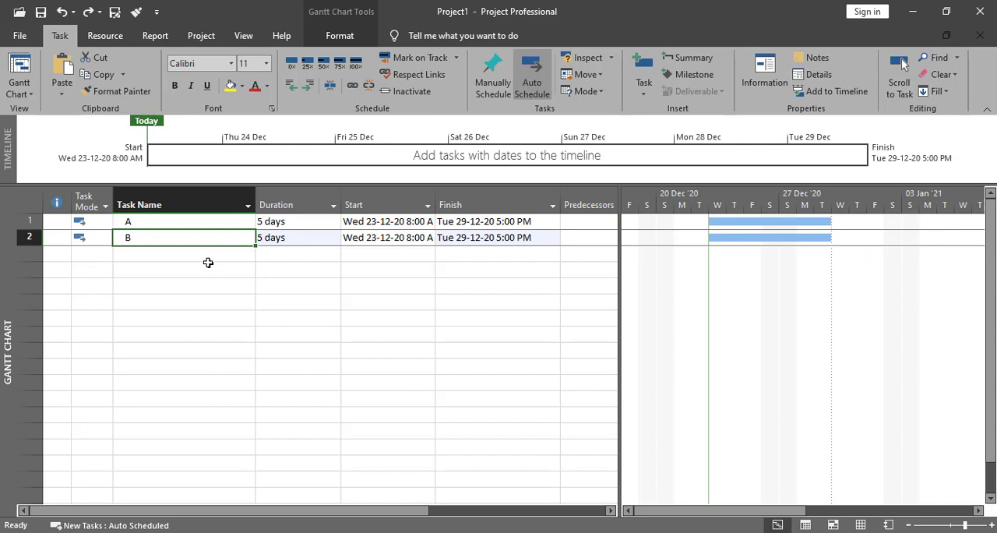
# - Show the Task Form in a split view below the Gantt chart, displaying Predecessors & Successors
pyautogui.click(243, 36)
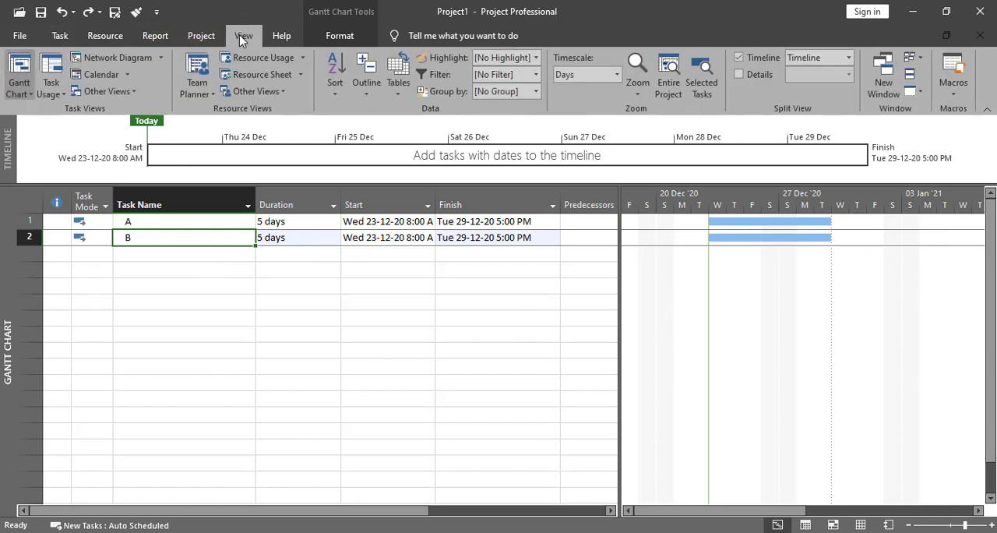
pyautogui.click(738, 75)
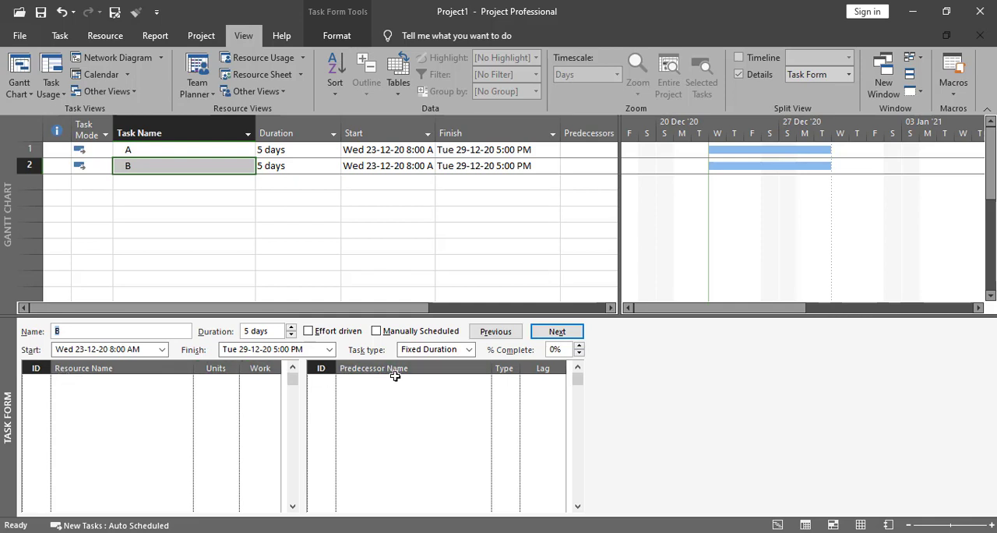
pyautogui.rightClick(468, 414)
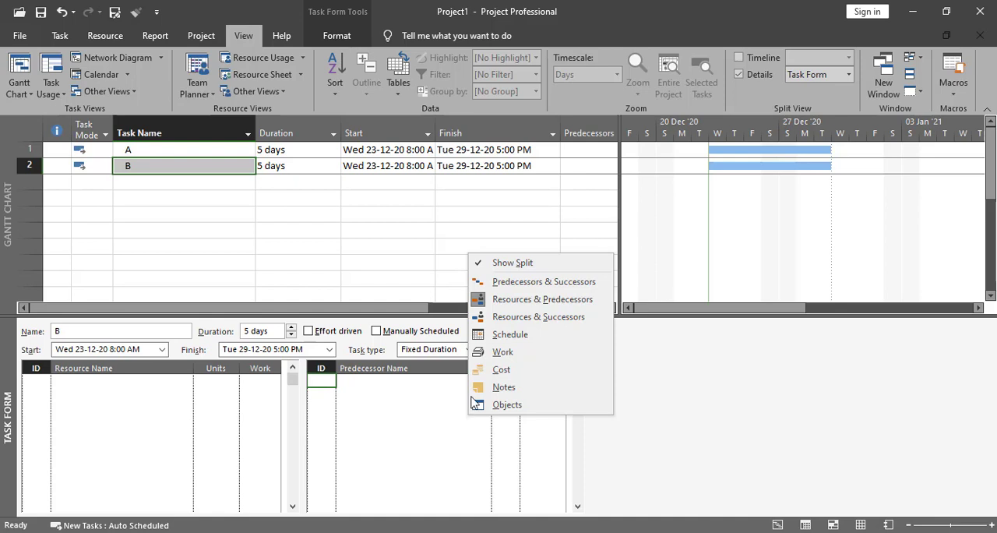
pyautogui.click(528, 282)
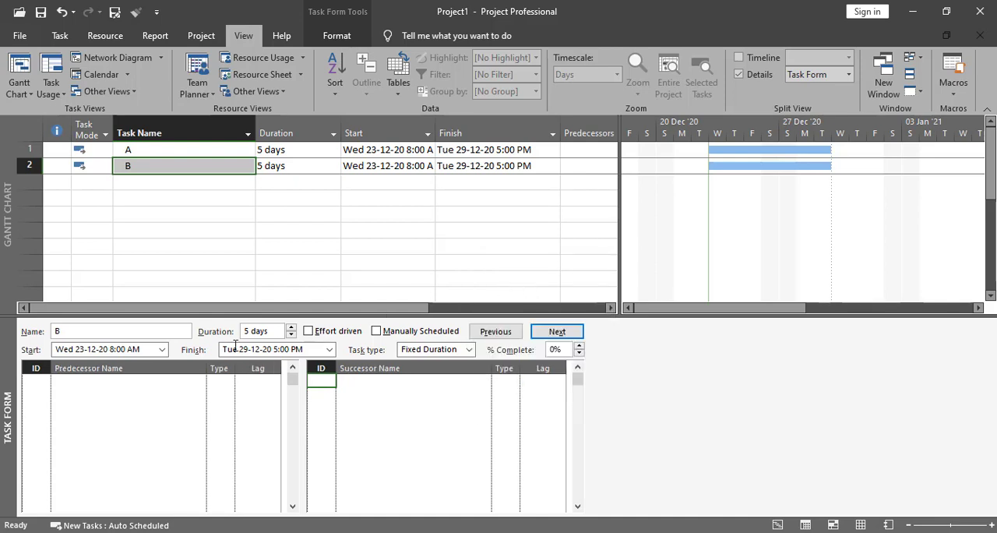
# - Add task A as the predecessor of task B in the Task Form and apply it
pyautogui.click(123, 385)
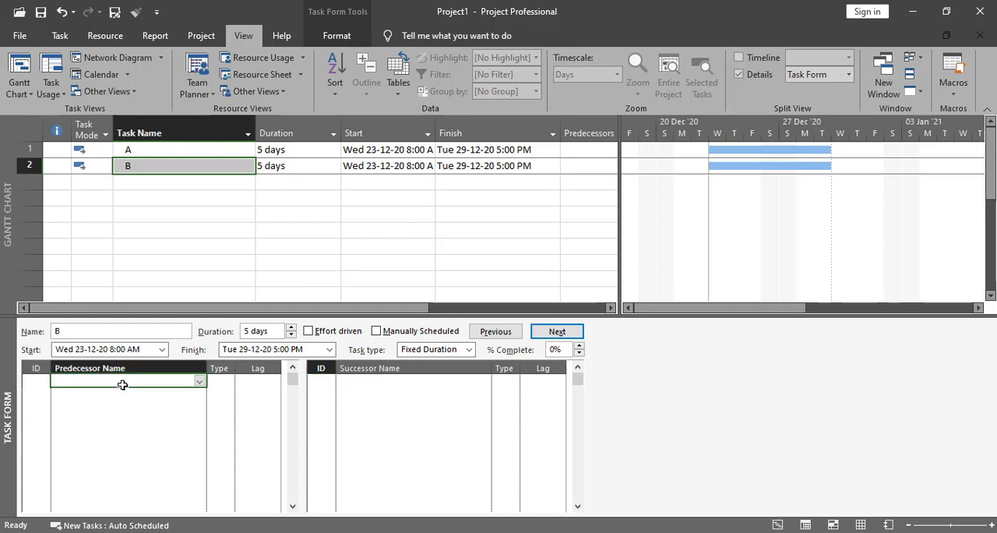
pyautogui.click(177, 166)
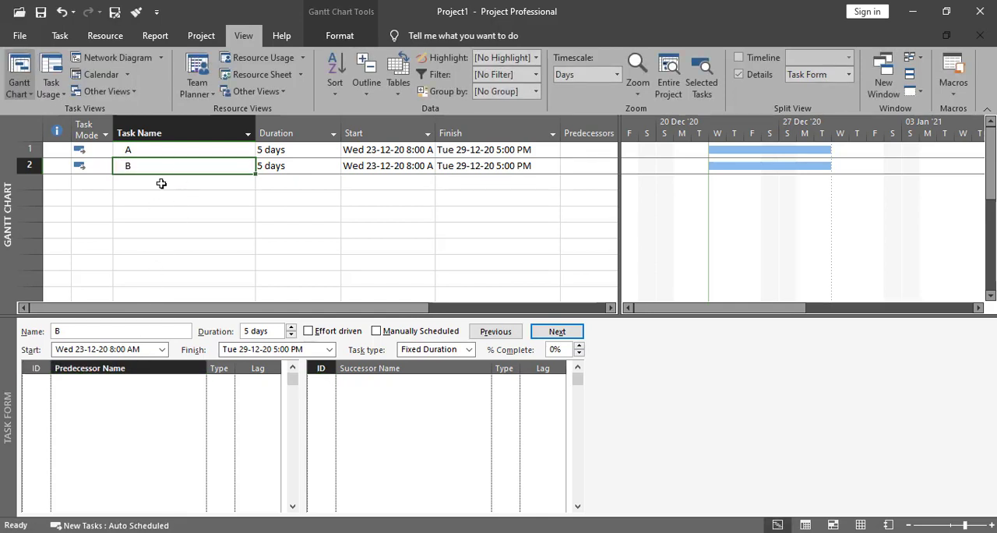
pyautogui.click(136, 381)
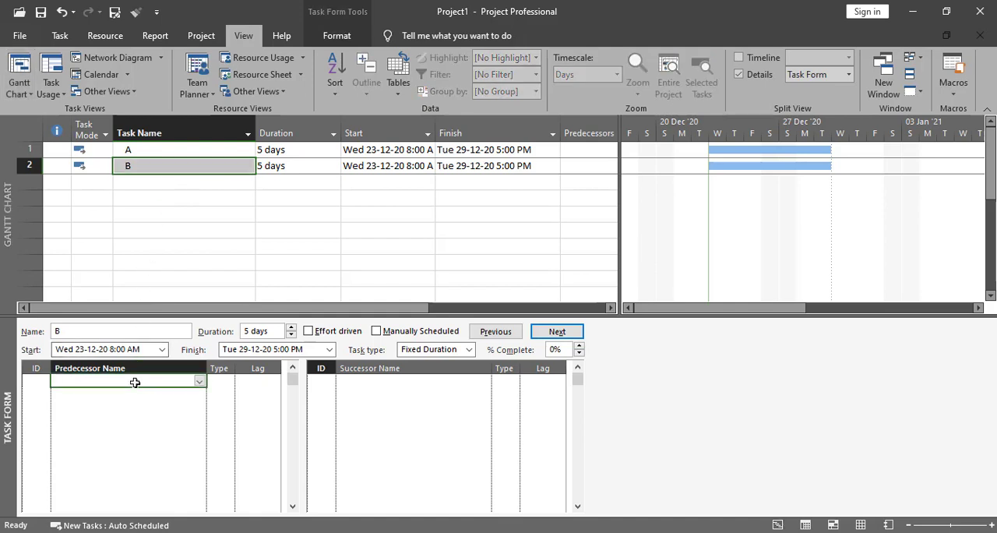
pyautogui.click(199, 380)
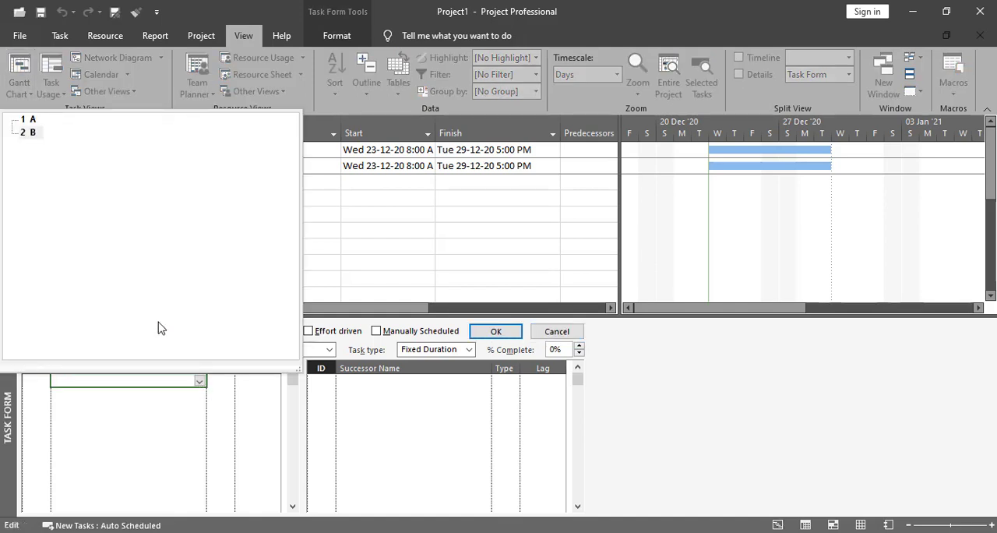
pyautogui.click(31, 119)
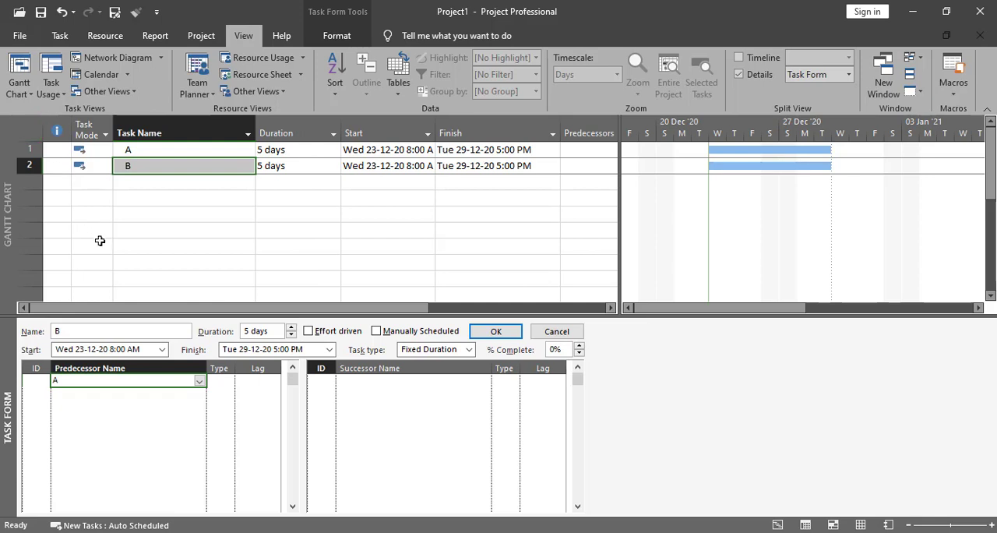
pyautogui.click(497, 331)
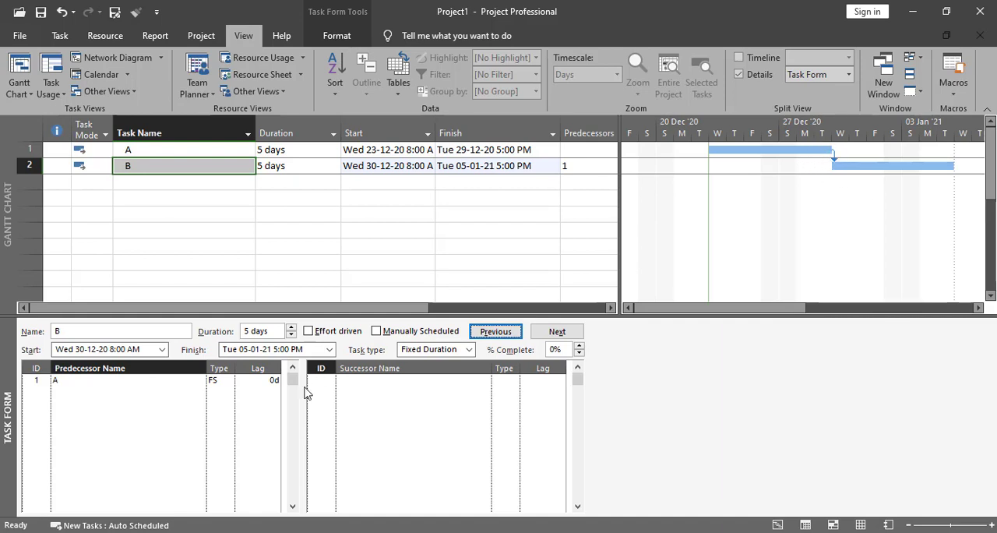
# - Choose FS as the link type for predecessor A in the Task Form, and undo the link between A and B
pyautogui.click(212, 381)
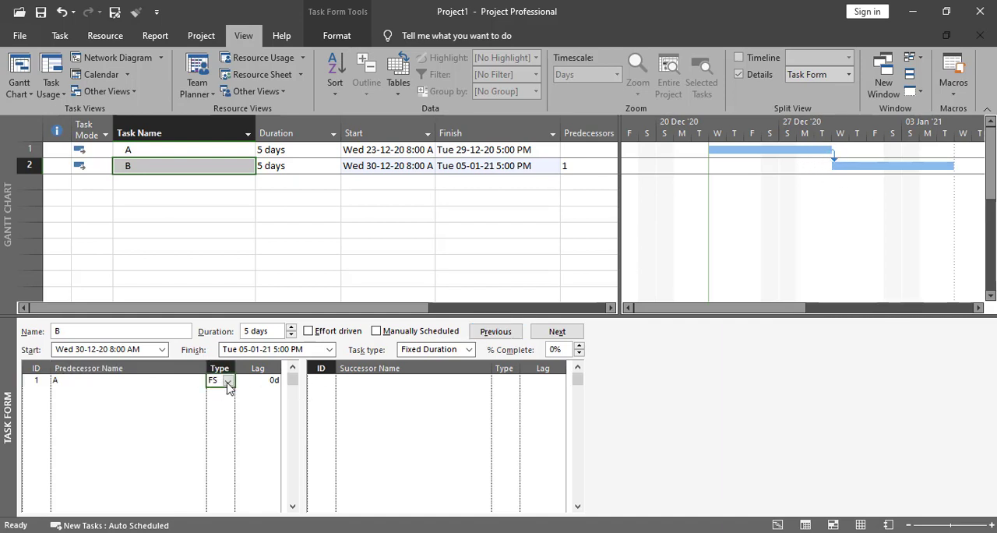
pyautogui.click(227, 381)
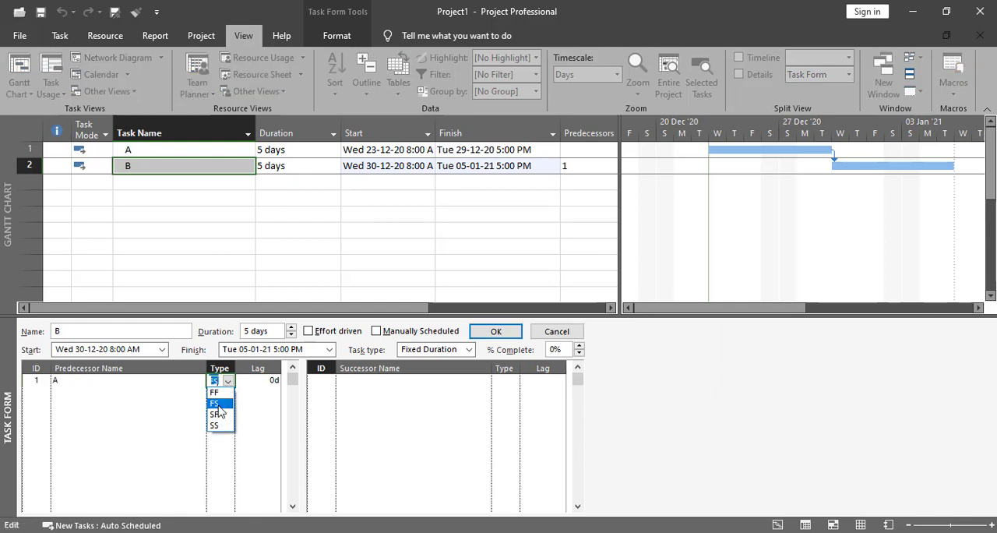
pyautogui.click(217, 404)
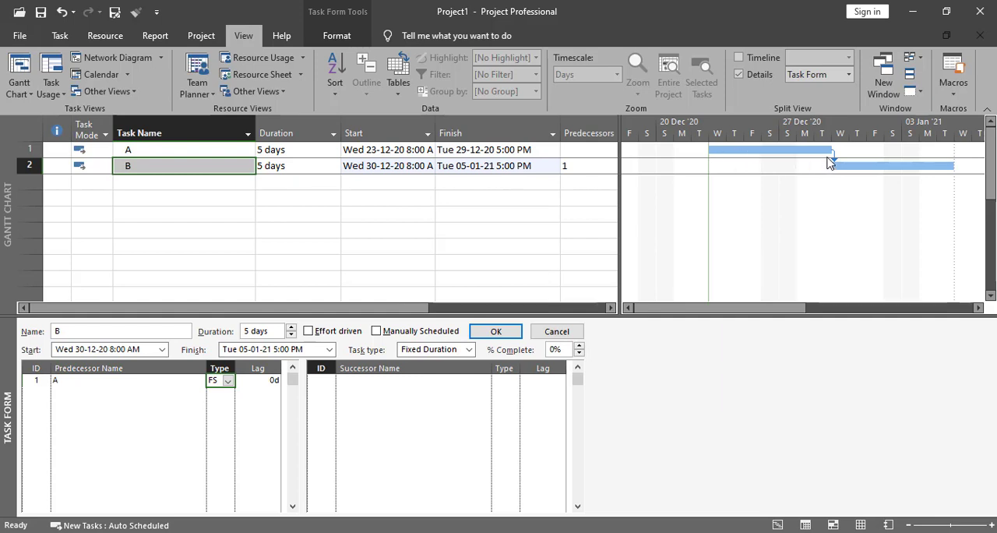
pyautogui.click(228, 381)
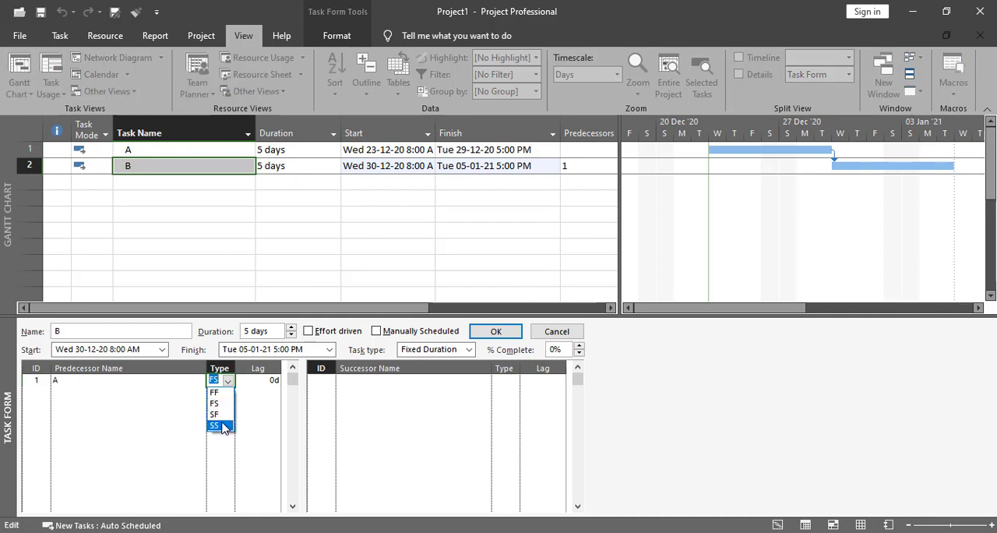
pyautogui.click(229, 382)
pyautogui.click(227, 381)
pyautogui.click(179, 166)
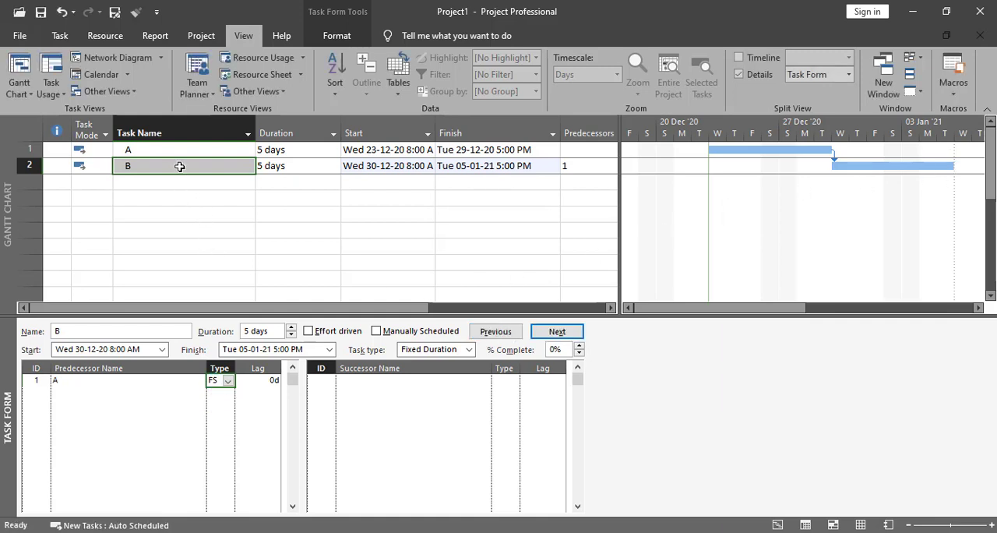
pyautogui.hotkey('ctrl', 'z')
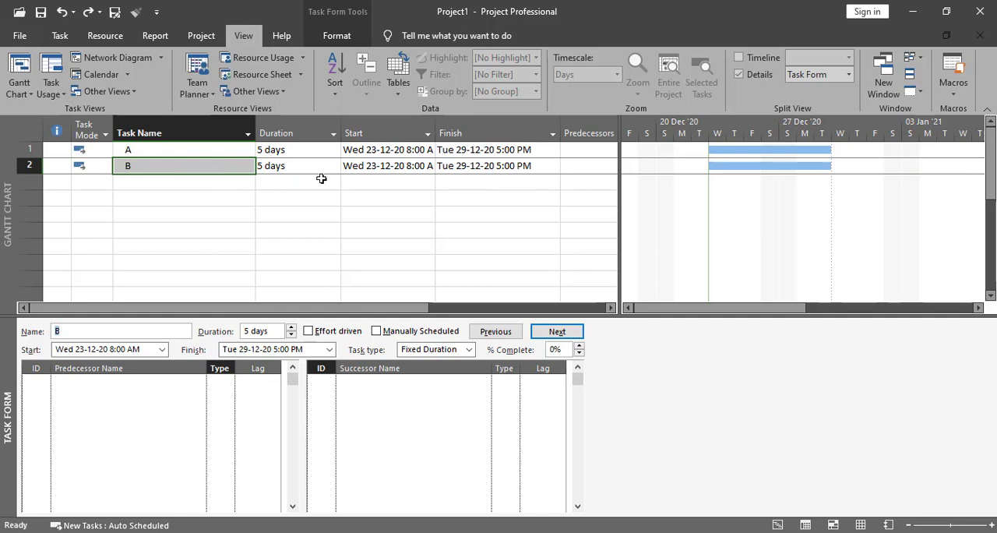
# - Set the duration of task A to 8 days
pyautogui.click(287, 150)
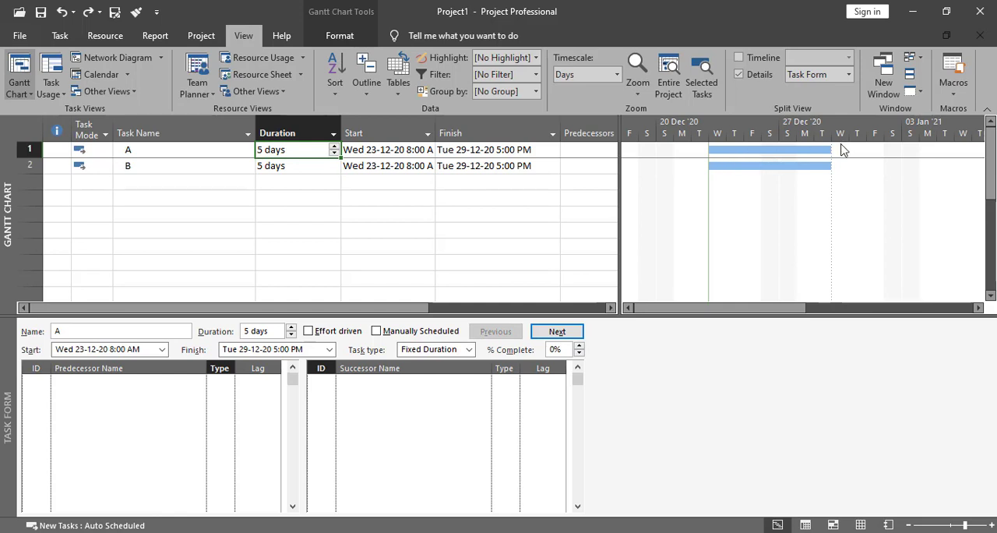
pyautogui.write('8')
pyautogui.click(355, 294)
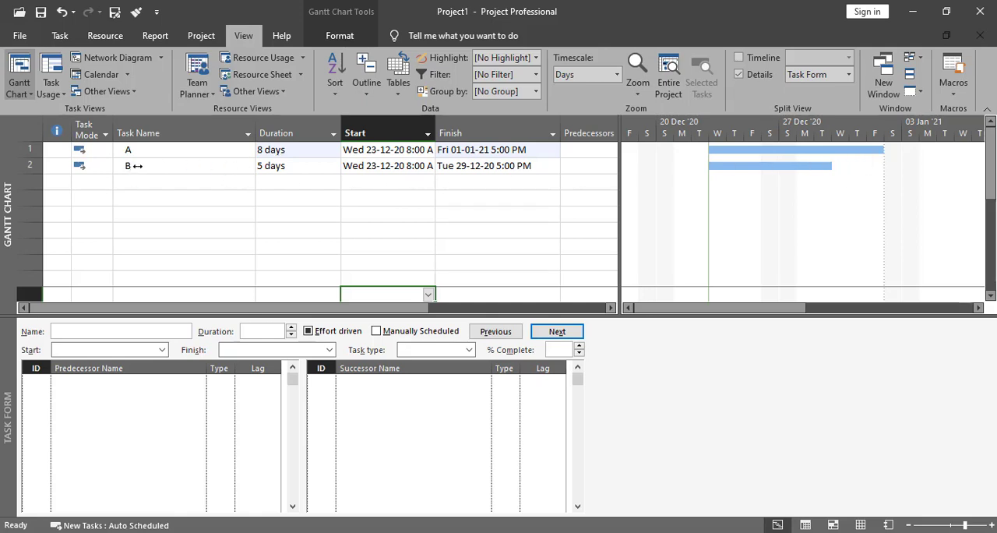
# - Add task A as the predecessor of task B with link type FF in the Task Form and apply it
pyautogui.click(167, 168)
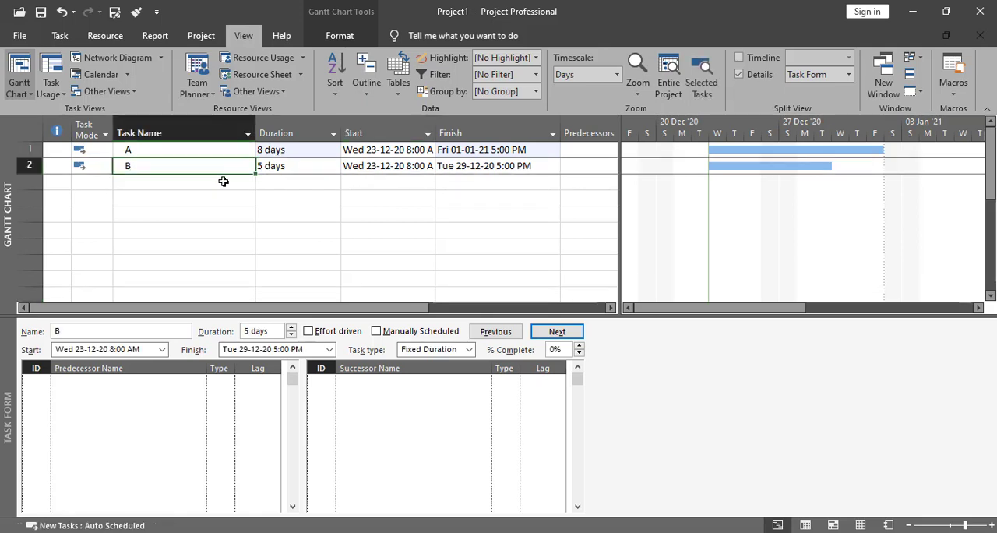
pyautogui.click(151, 380)
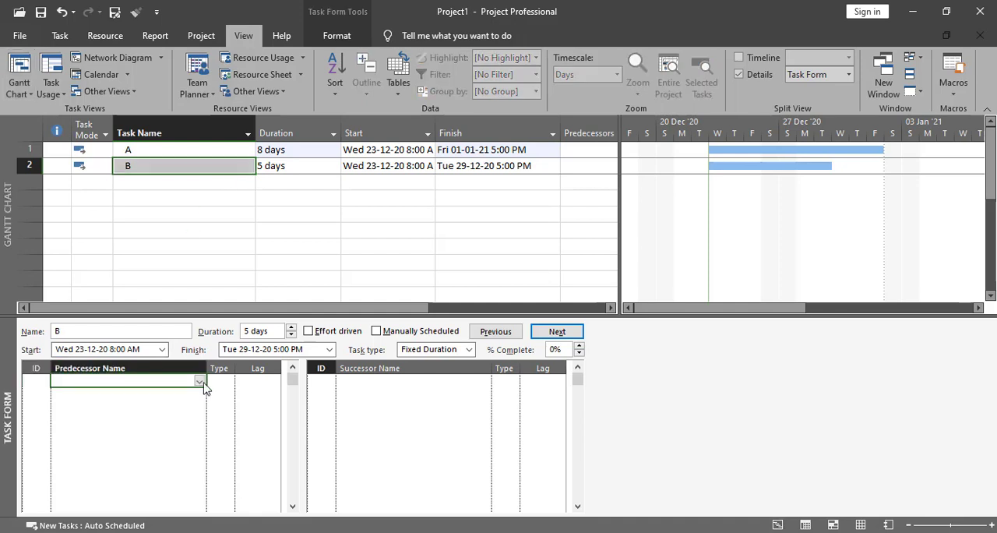
pyautogui.click(200, 381)
pyautogui.click(29, 118)
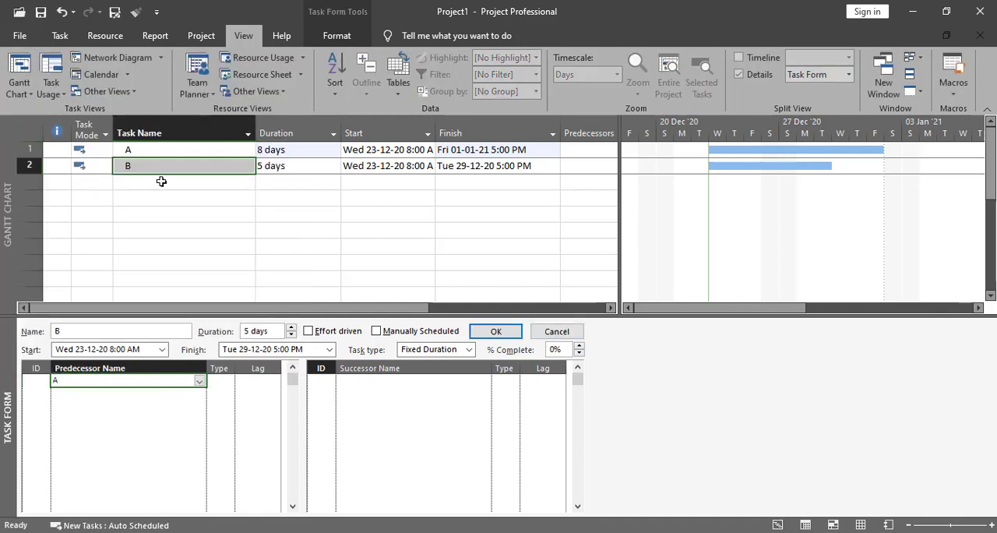
pyautogui.click(222, 381)
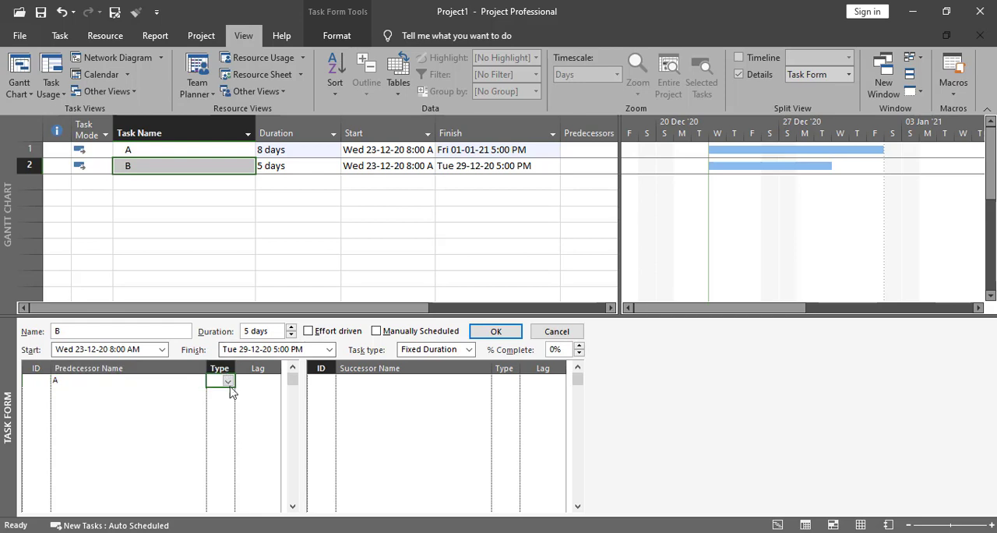
pyautogui.click(228, 381)
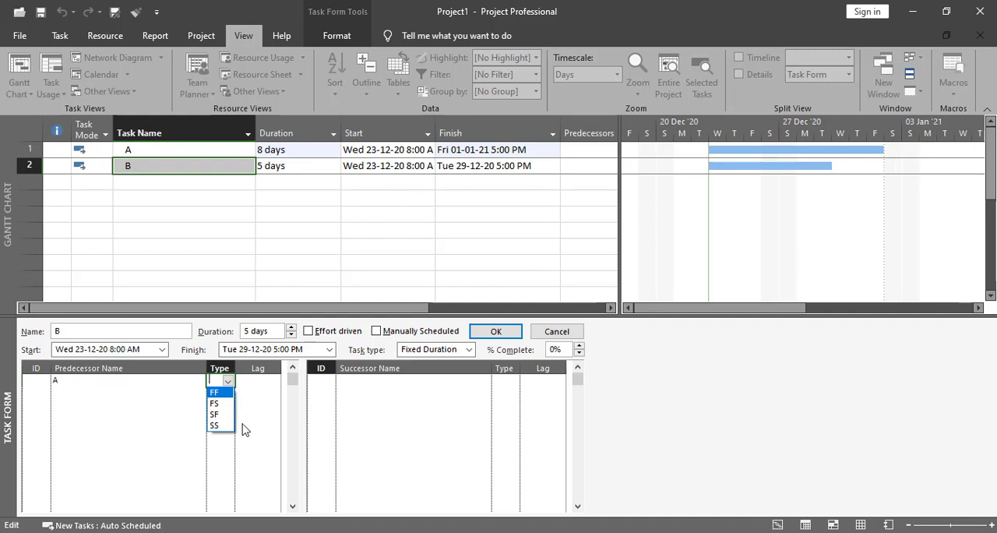
pyautogui.click(222, 394)
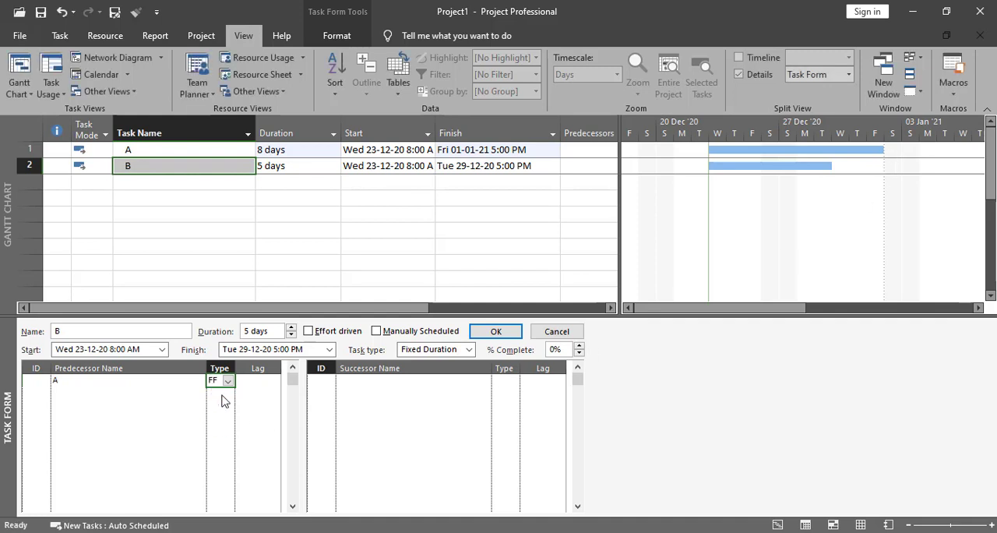
pyautogui.click(495, 331)
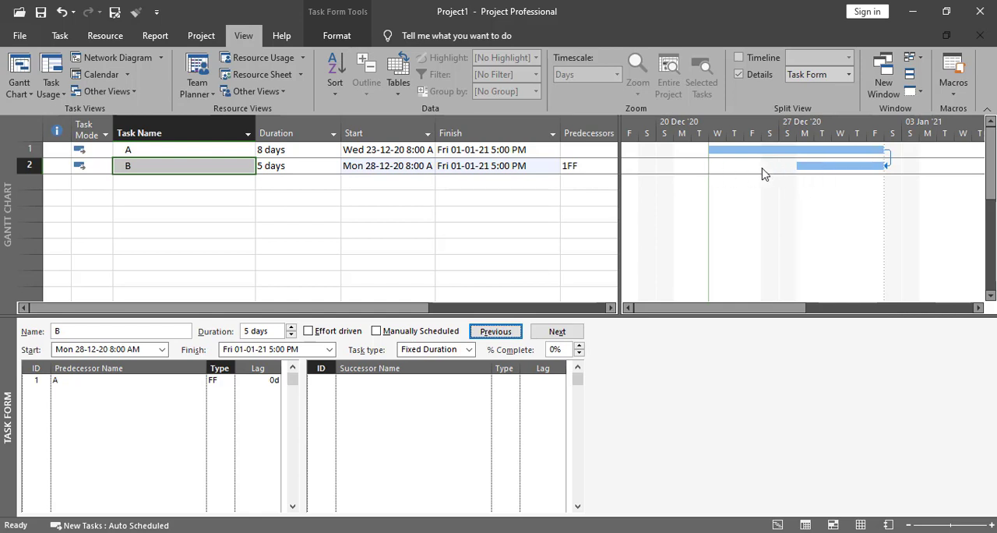
# - Change task B's link to predecessor A to type SF, letting the task start before the project start date
pyautogui.moveTo(887, 170)
pyautogui.click(216, 381)
pyautogui.click(227, 381)
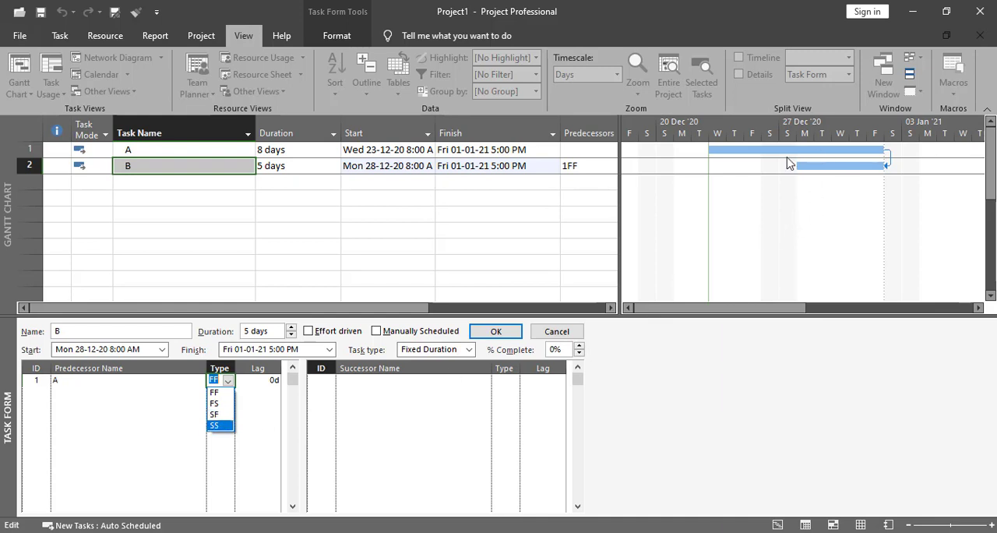
pyautogui.click(216, 415)
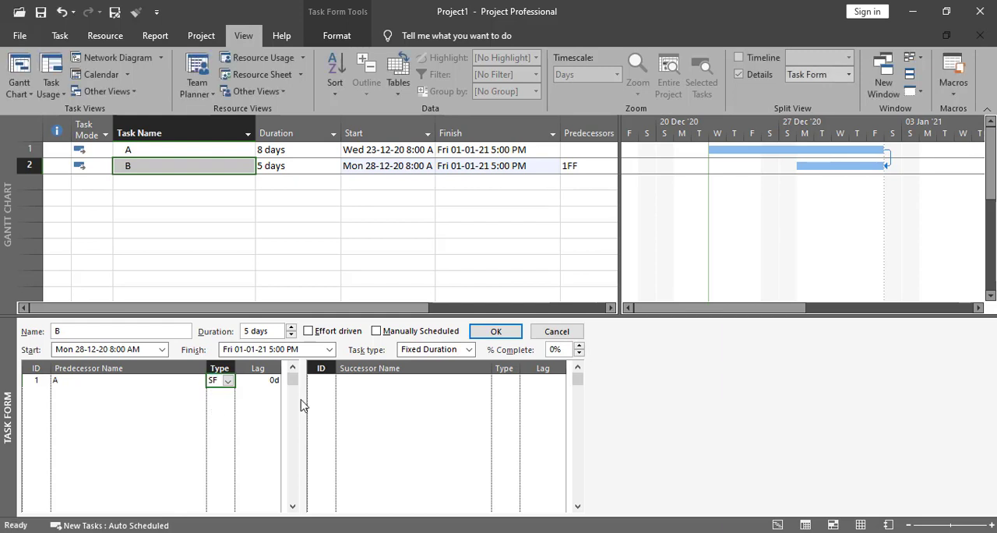
pyautogui.click(496, 332)
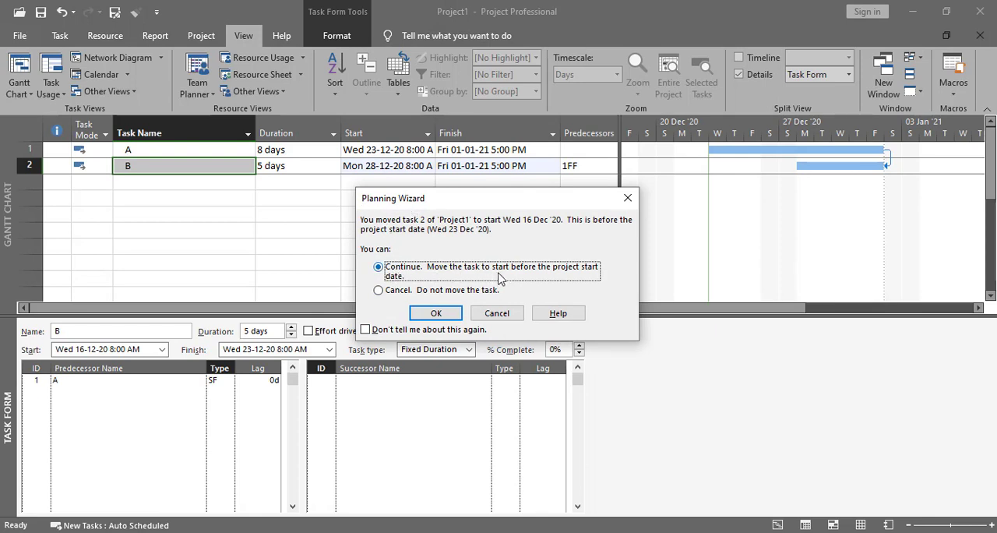
pyautogui.click(431, 313)
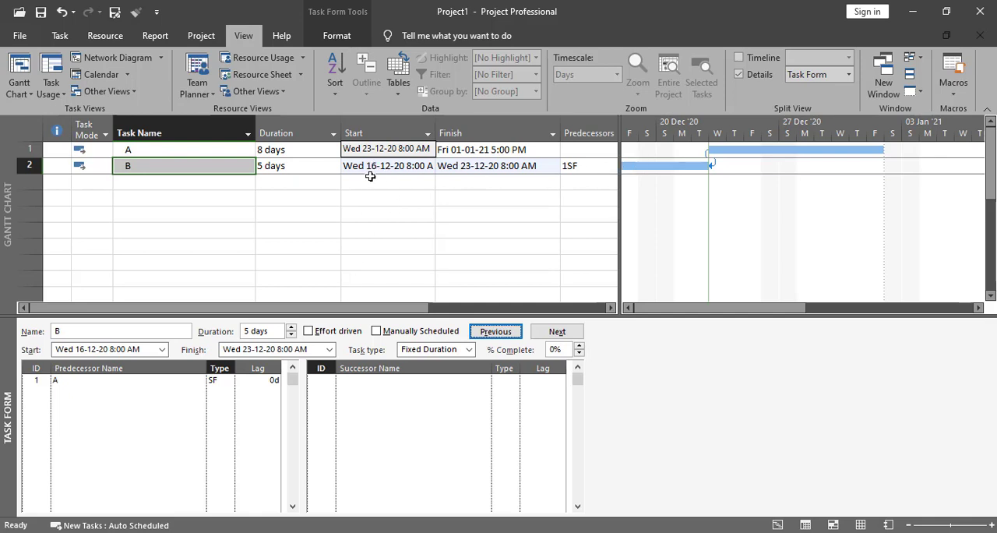
# - Change the link type between predecessor A and task B to SS and apply it
pyautogui.click(213, 380)
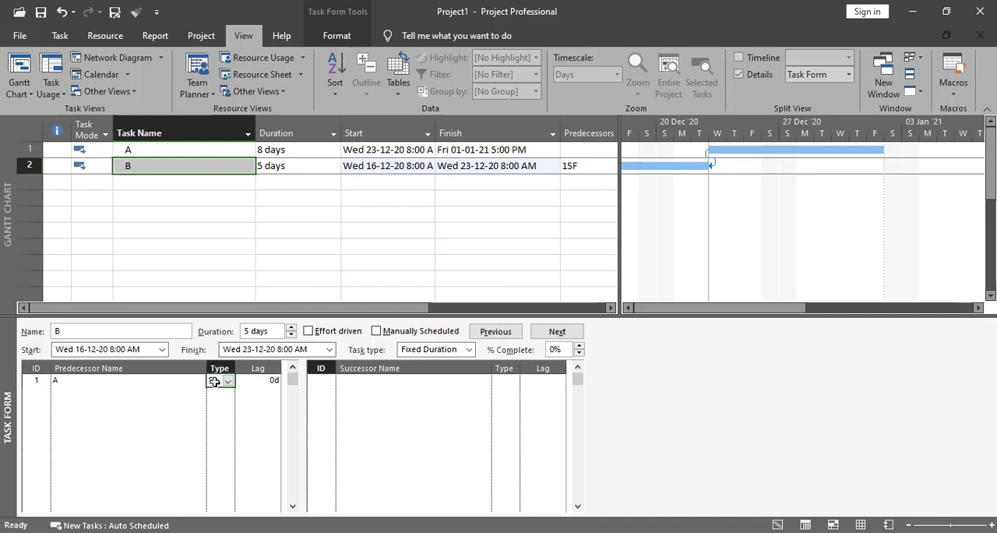
pyautogui.click(228, 380)
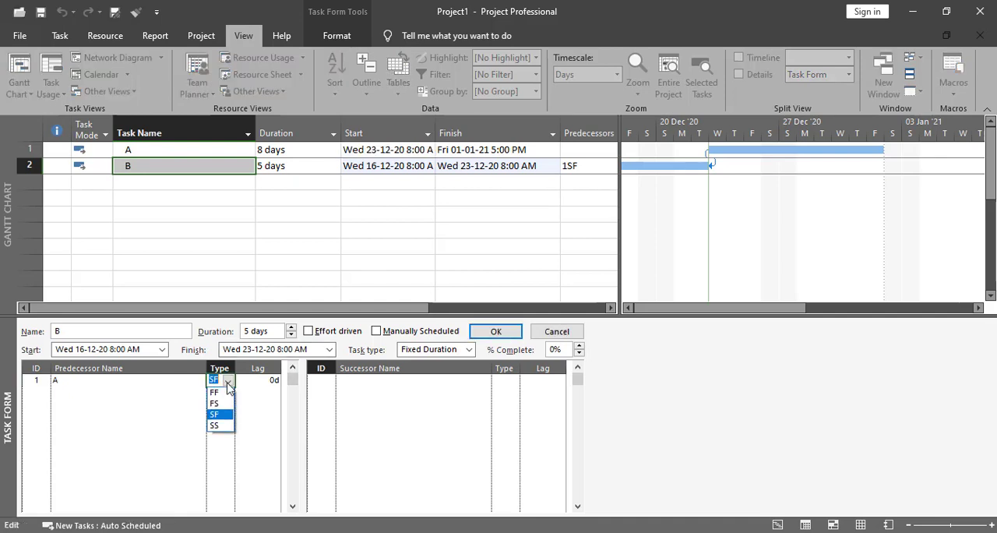
pyautogui.click(220, 426)
pyautogui.click(491, 333)
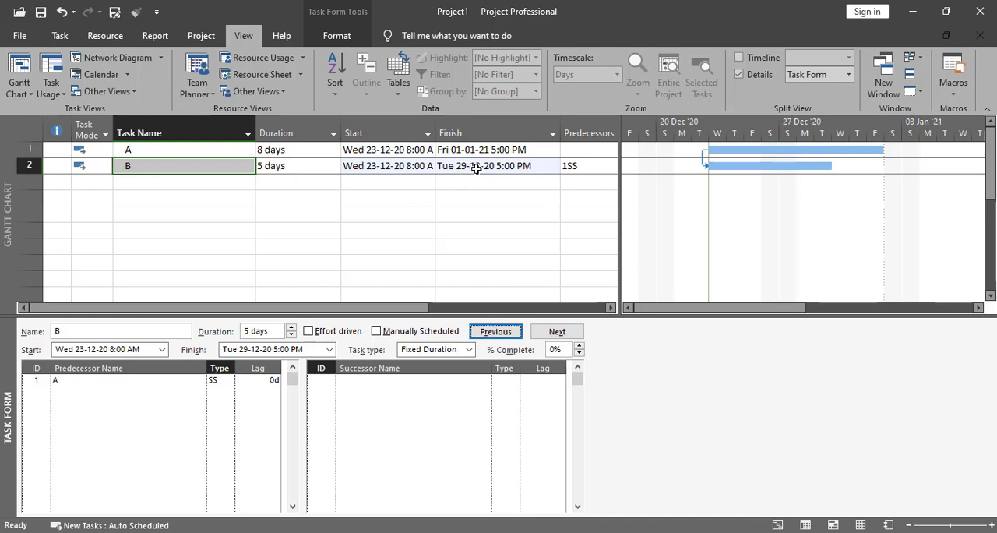
# - Change the link type between predecessor A and task B to FS and apply it
pyautogui.click(217, 386)
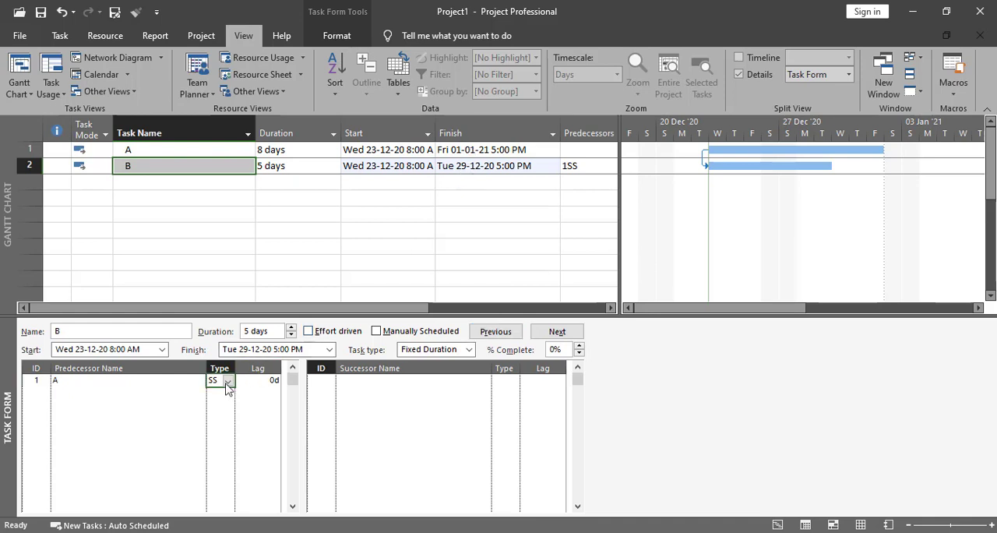
pyautogui.click(228, 381)
pyautogui.click(229, 382)
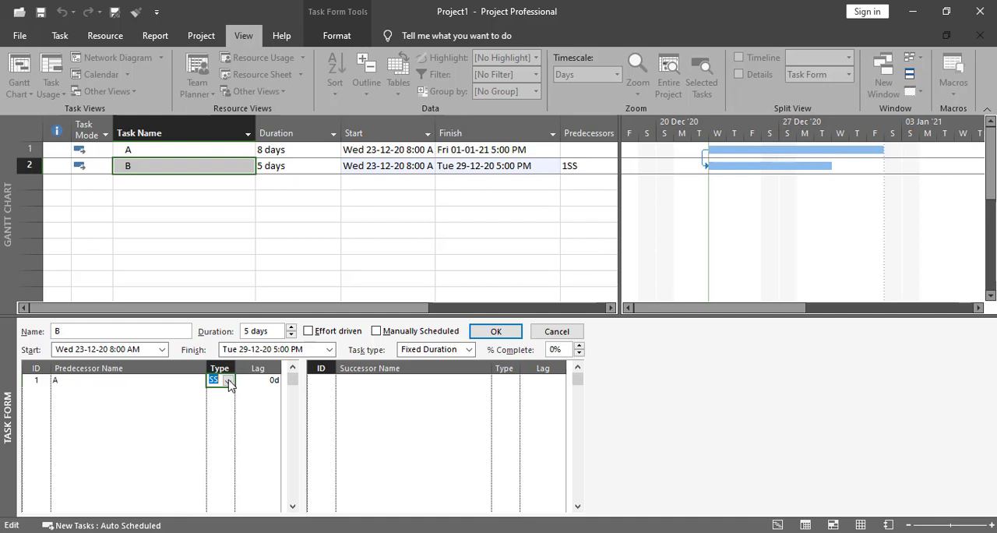
pyautogui.click(228, 381)
pyautogui.click(223, 406)
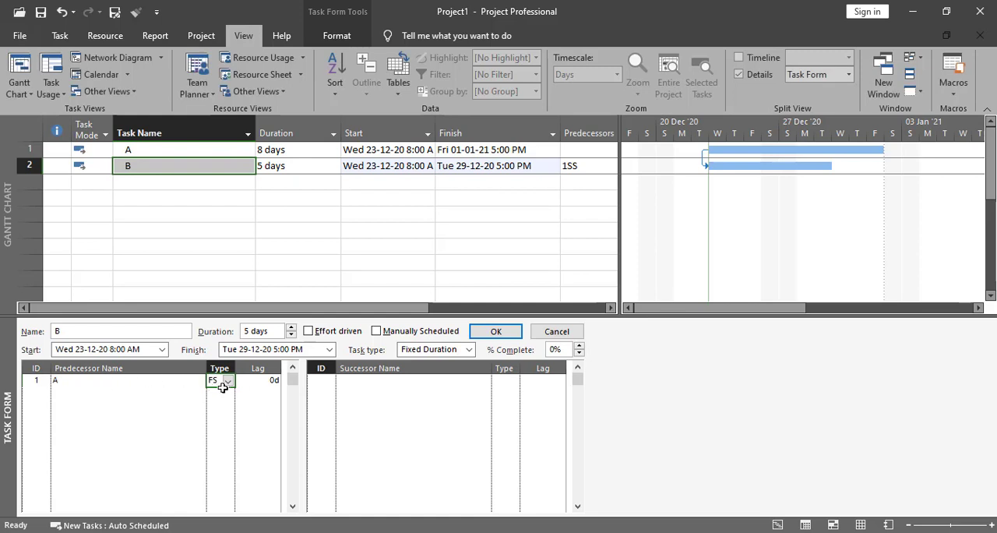
pyautogui.click(476, 338)
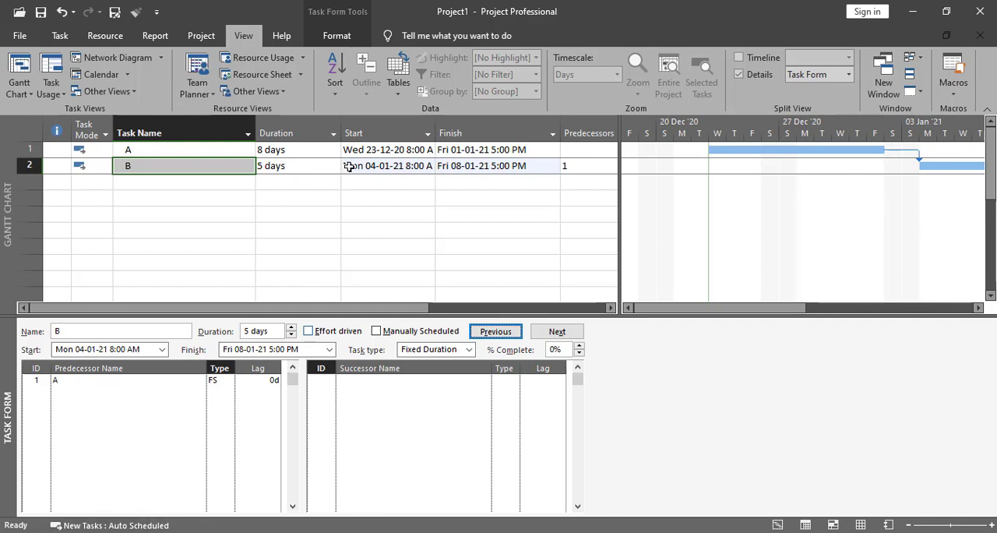
# - Set the duration of task A to 3 days
pyautogui.click(303, 153)
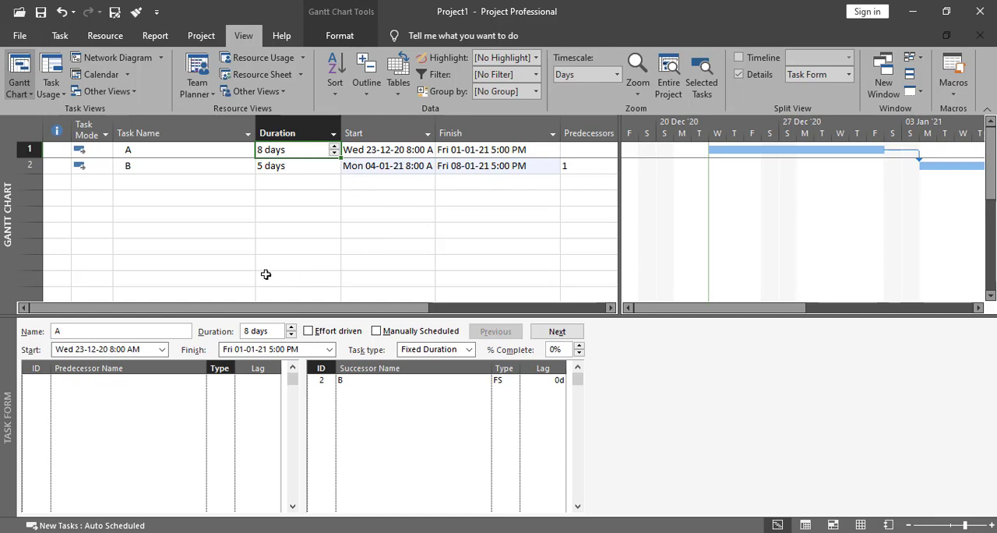
pyautogui.write('3')
pyautogui.press('Return')
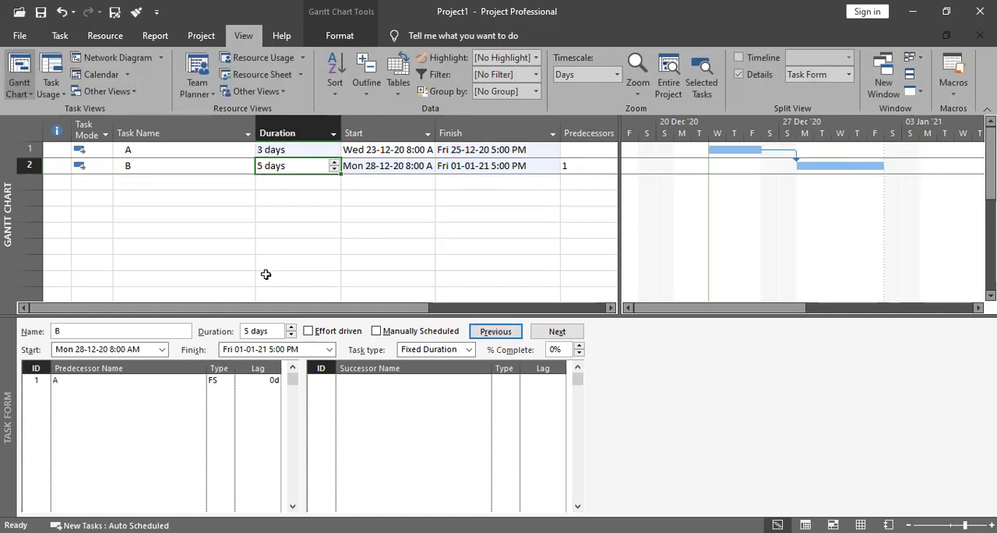
# - Set the duration of task B to 3 days
pyautogui.press('F2')
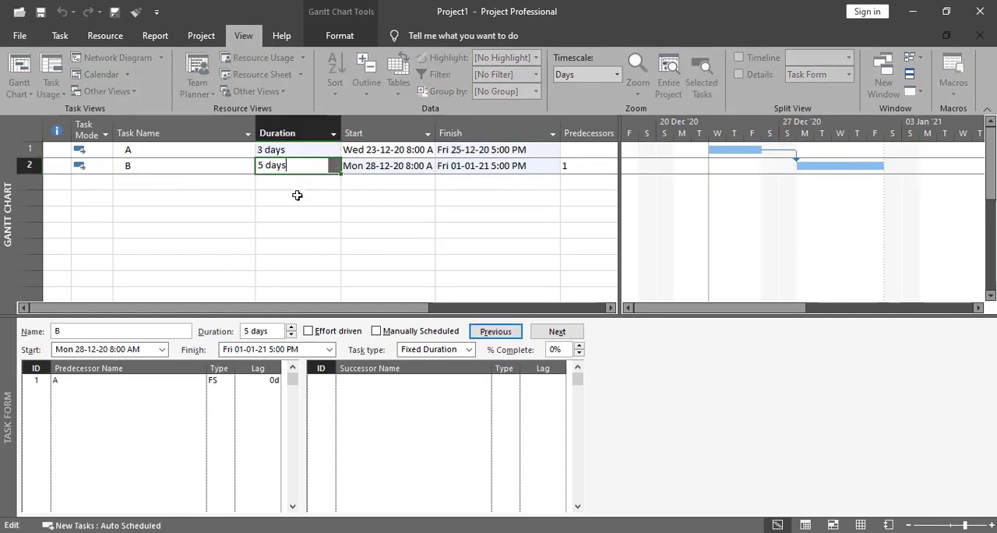
pyautogui.write('3')
pyautogui.press('Return')
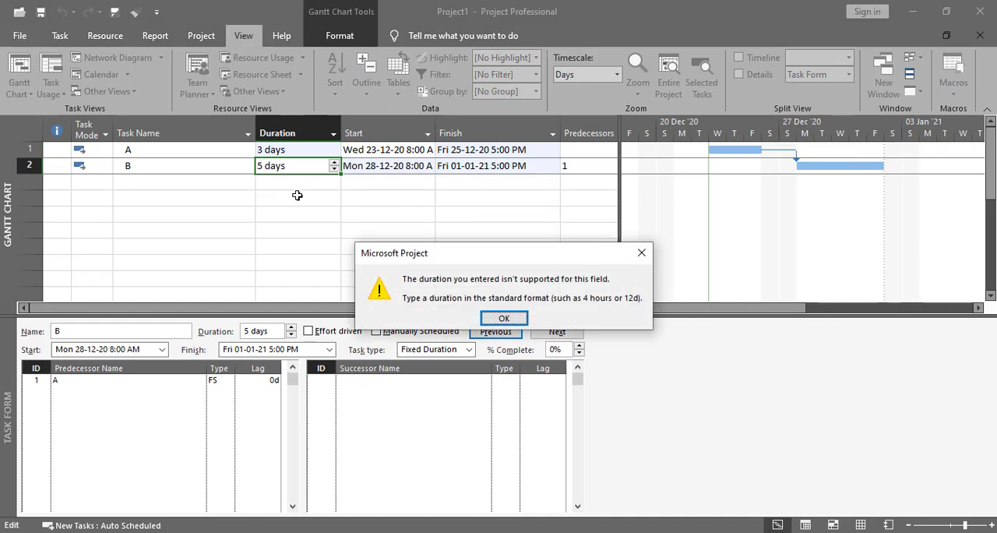
pyautogui.click(503, 317)
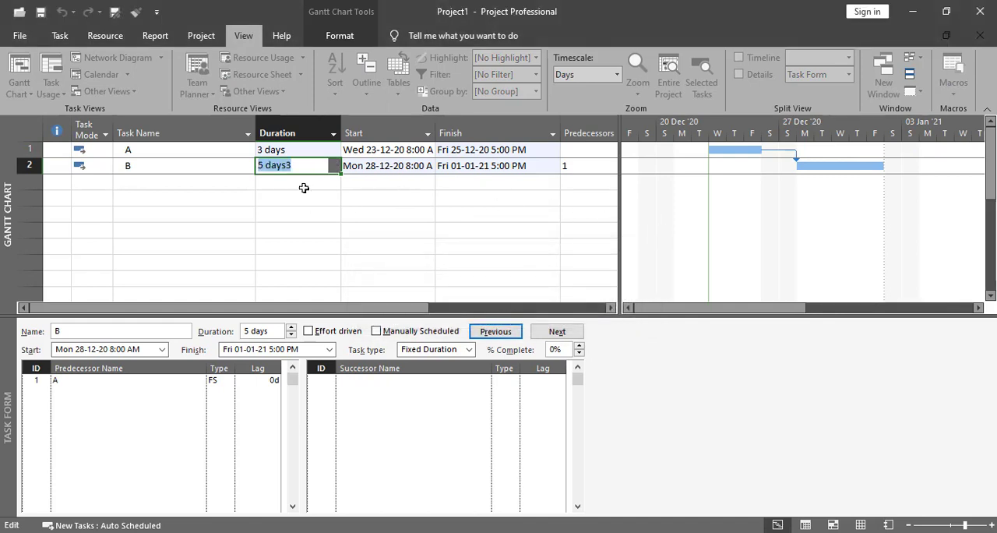
pyautogui.write('3 days')
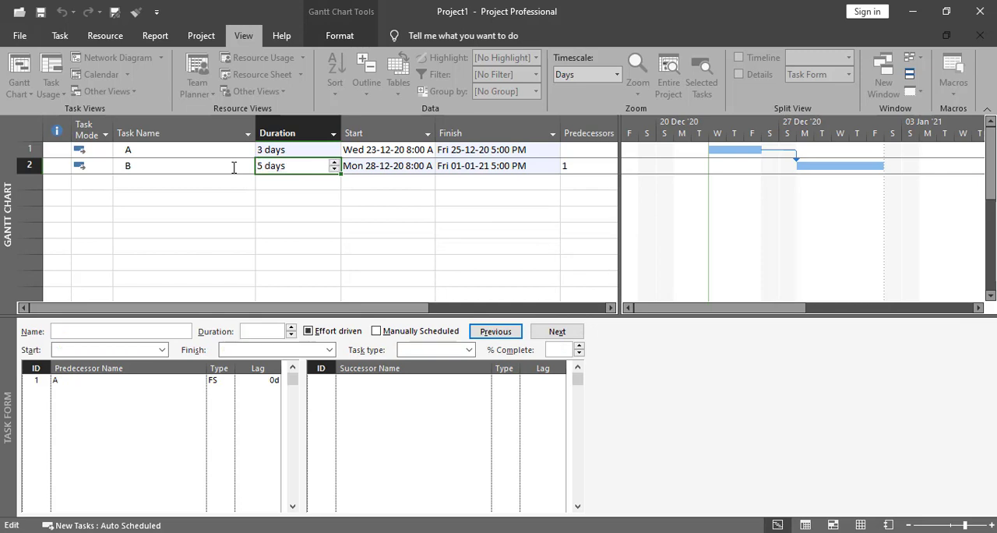
pyautogui.press('Return')
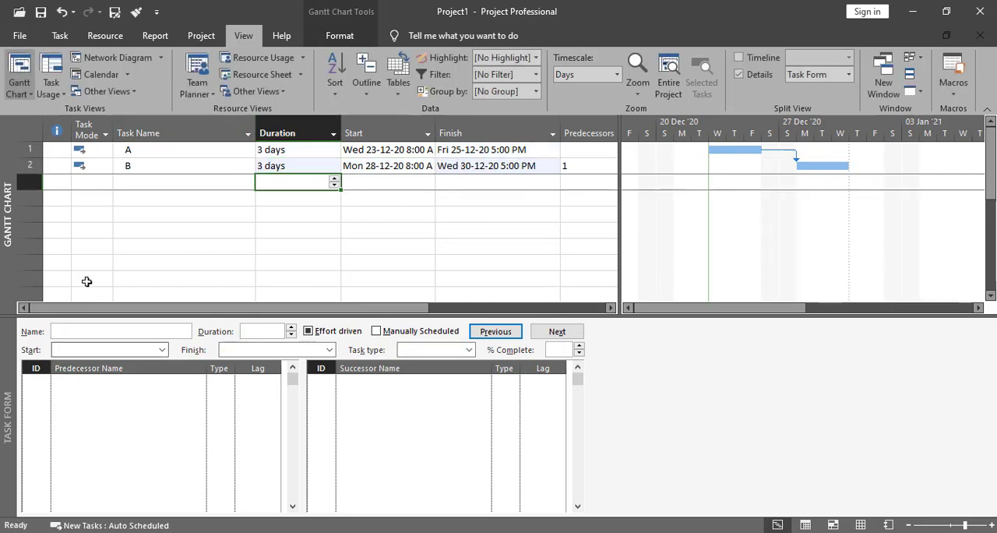
# - Set a lag of 1 day on task B's link to predecessor A in the Task Form and apply it
pyautogui.click(197, 168)
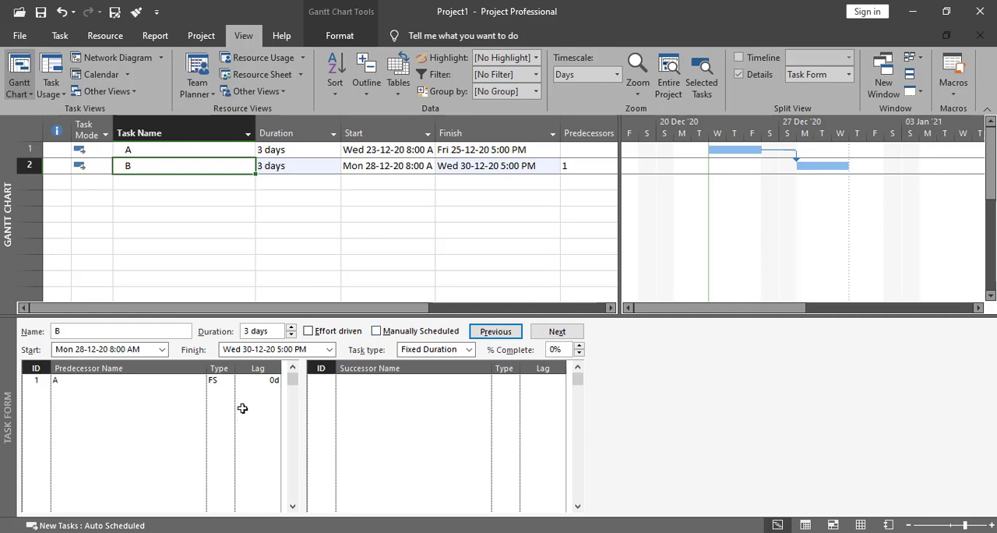
pyautogui.click(273, 382)
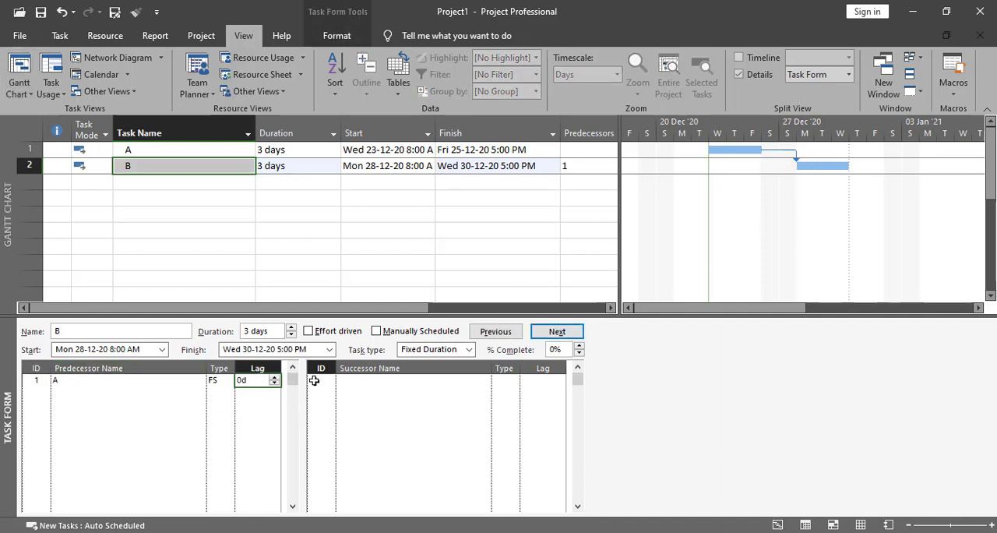
pyautogui.write('1')
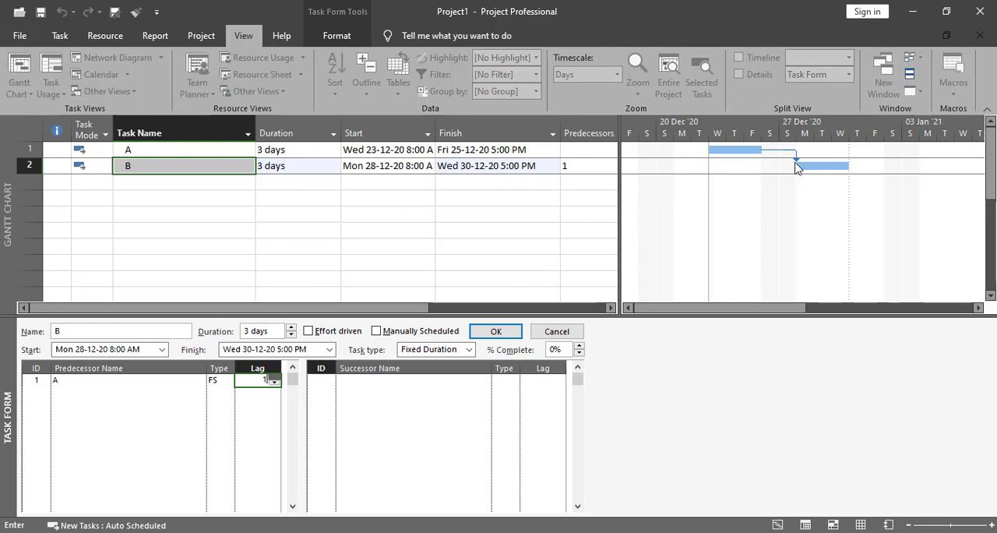
pyautogui.click(495, 331)
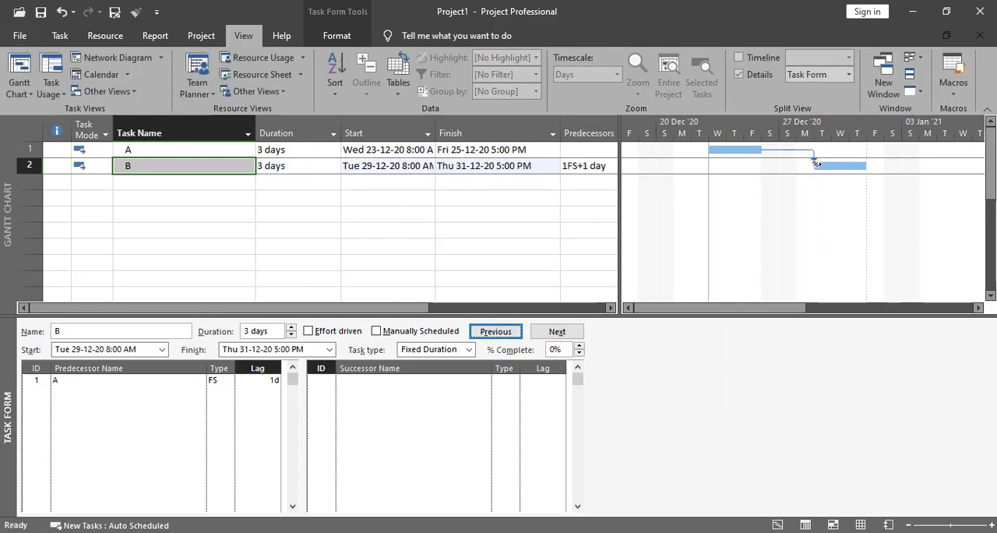
# - Leave the lag field of predecessor A and undo the 1-day lag on task B's link
pyautogui.click(268, 381)
pyautogui.click(267, 380)
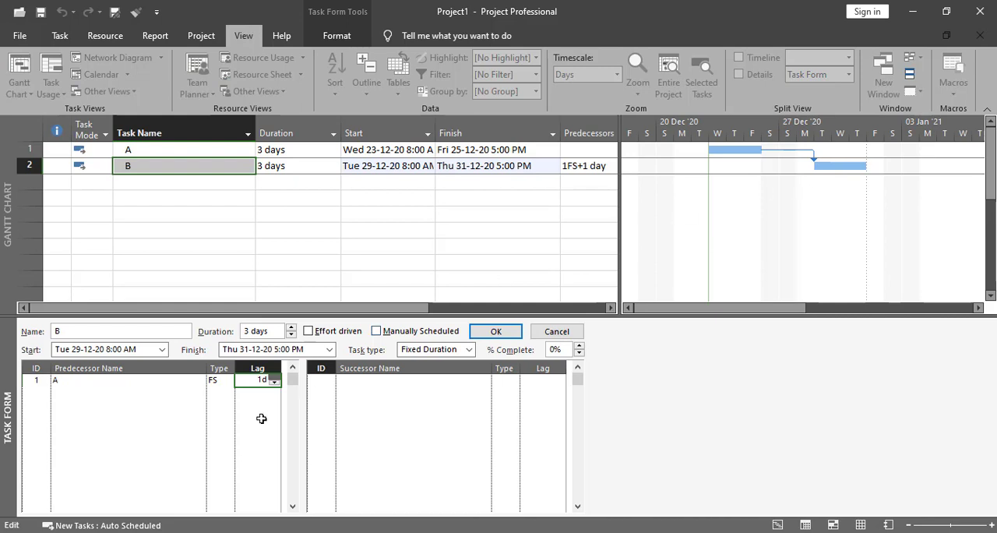
pyautogui.click(234, 453)
pyautogui.hotkey('ctrl', 'z')
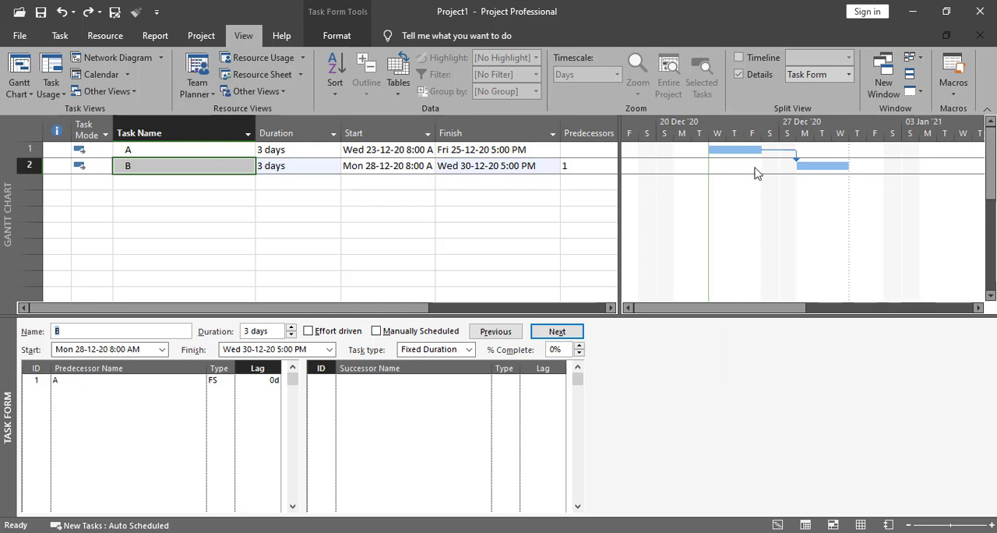
# - Set the lag of task B's link to predecessor A to -1 day in the Task Form and apply it
pyautogui.click(262, 382)
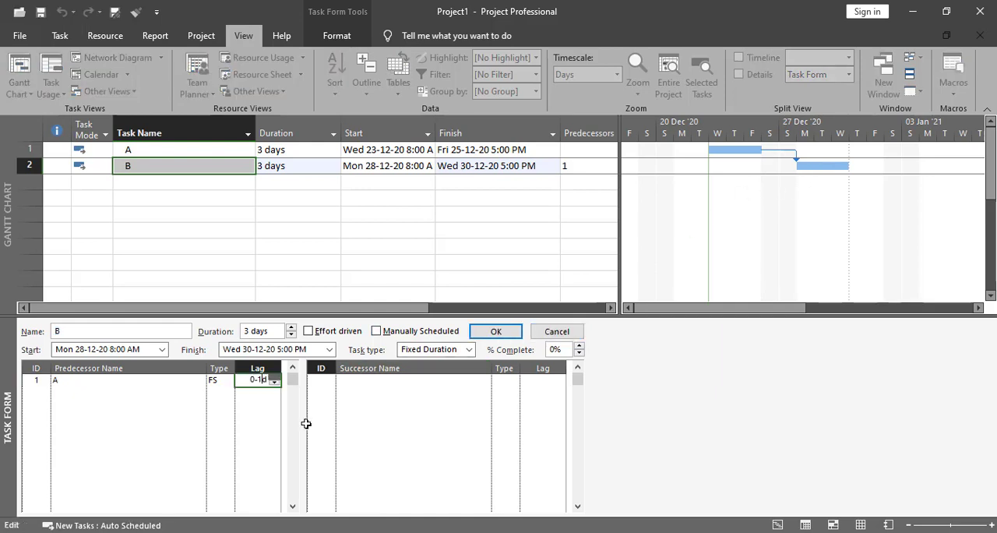
pyautogui.write('-1')
pyautogui.moveTo(251, 380); pyautogui.dragTo(269, 381)
pyautogui.press('BackSpace')
pyautogui.write('-1')
pyautogui.click(496, 332)
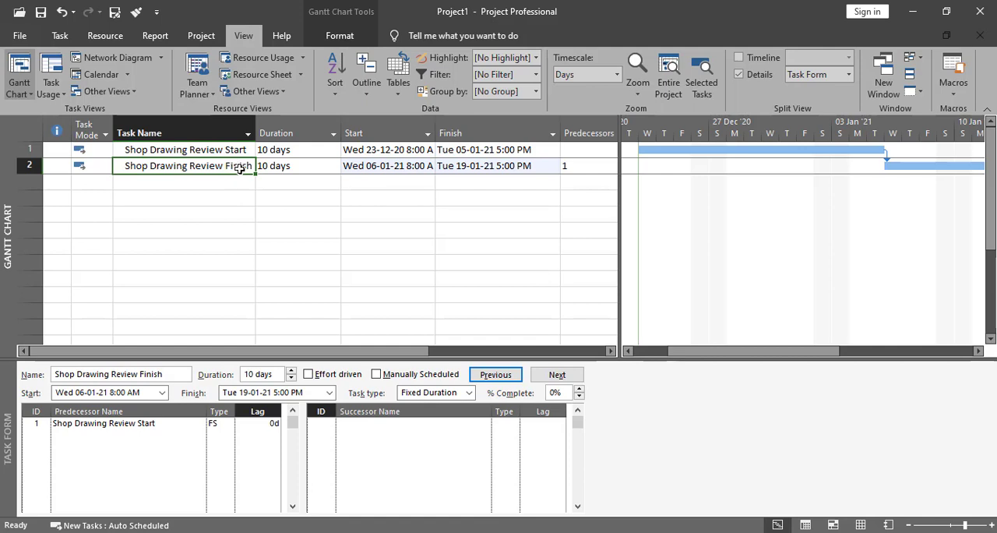
pyautogui.click(193, 151)
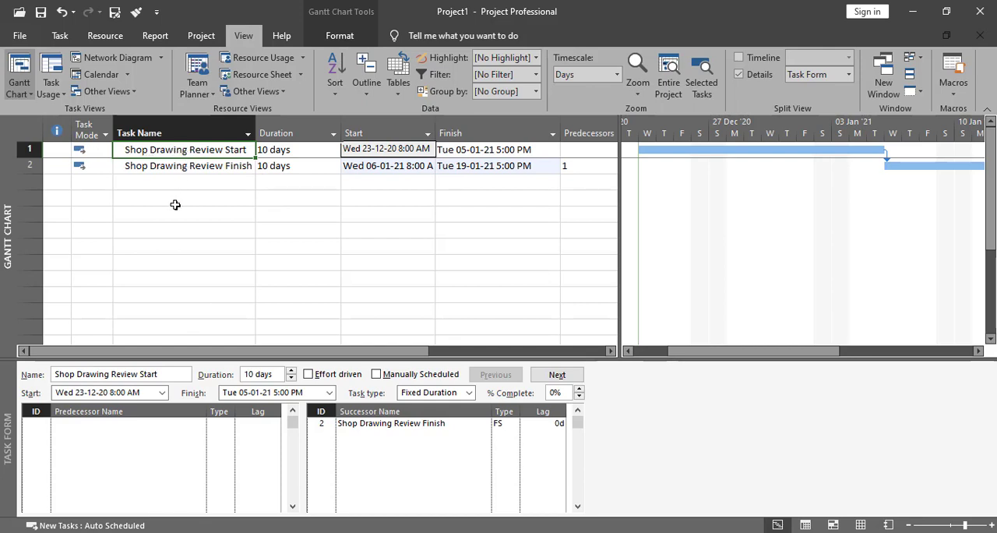
pyautogui.click(155, 169)
pyautogui.click(159, 152)
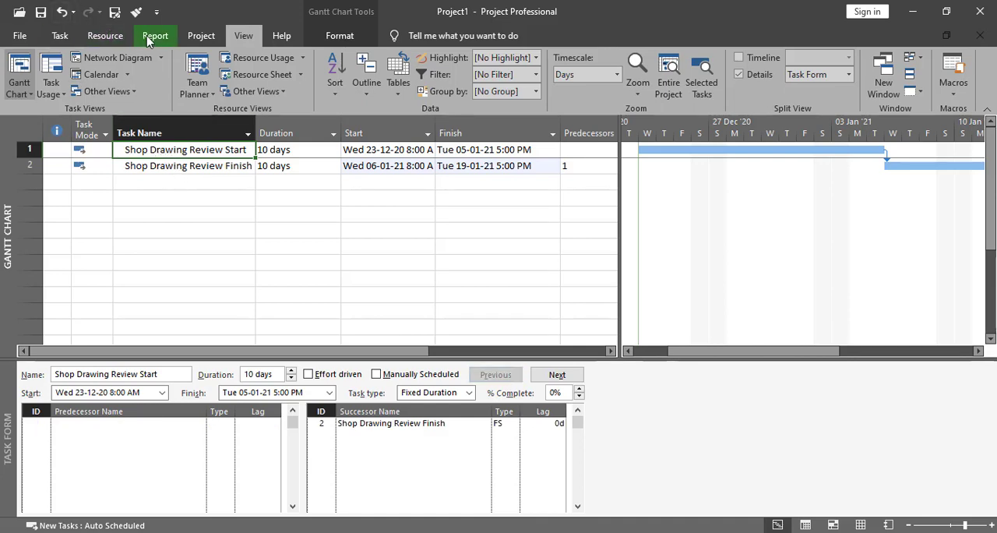
# - Insert a milestone above Shop Drawing Review Start and name it Start Milestone
pyautogui.click(185, 36)
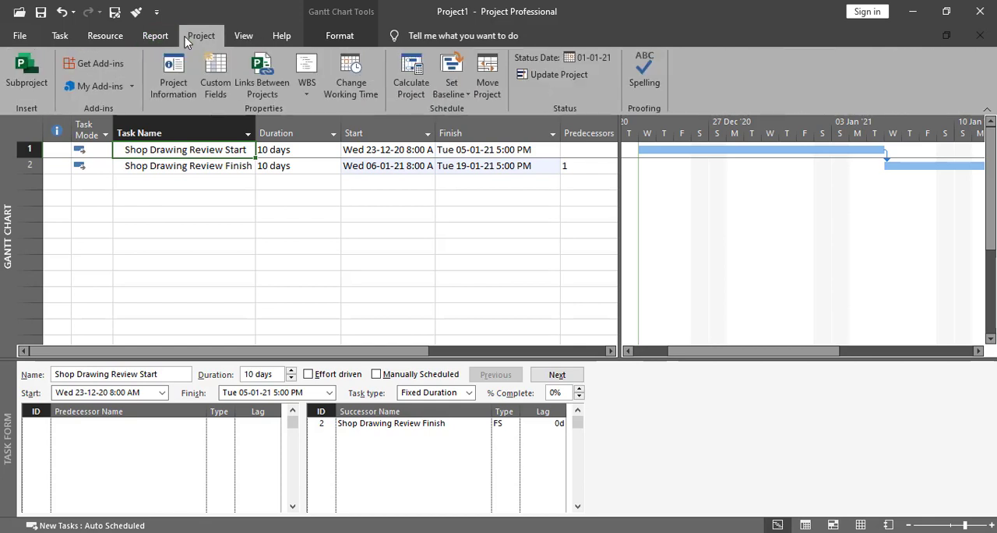
pyautogui.click(60, 39)
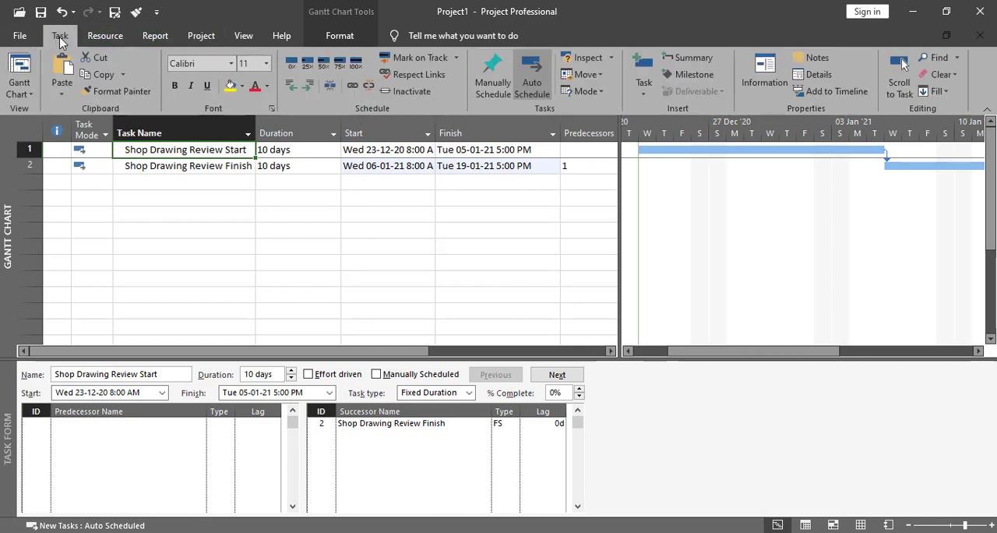
pyautogui.click(694, 75)
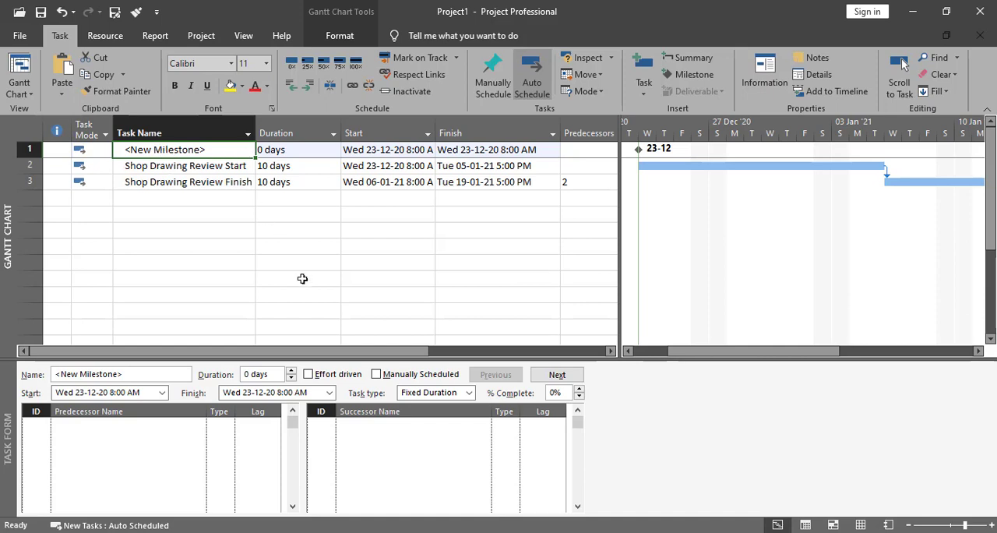
pyautogui.write('Start Mi')
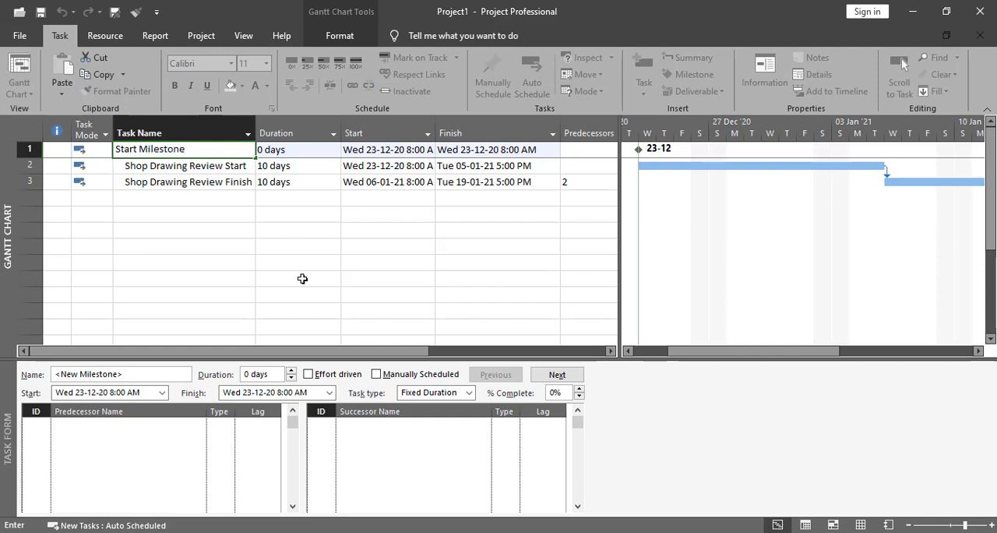
pyautogui.write('lestone')
pyautogui.click(299, 153)
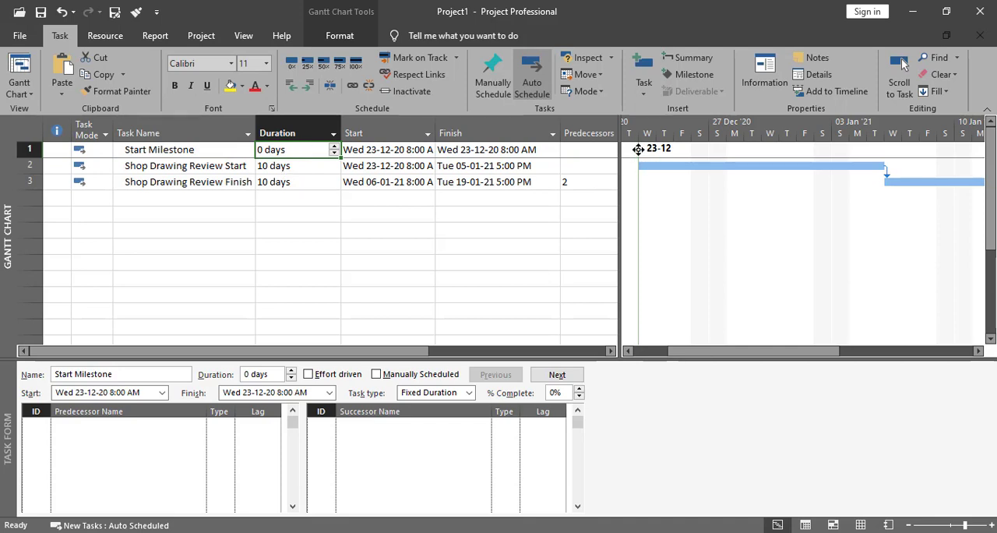
# - Link Shop Drawing Review Start to predecessor Start Milestone with an SS dependency in the Task Form and apply it
pyautogui.click(241, 178)
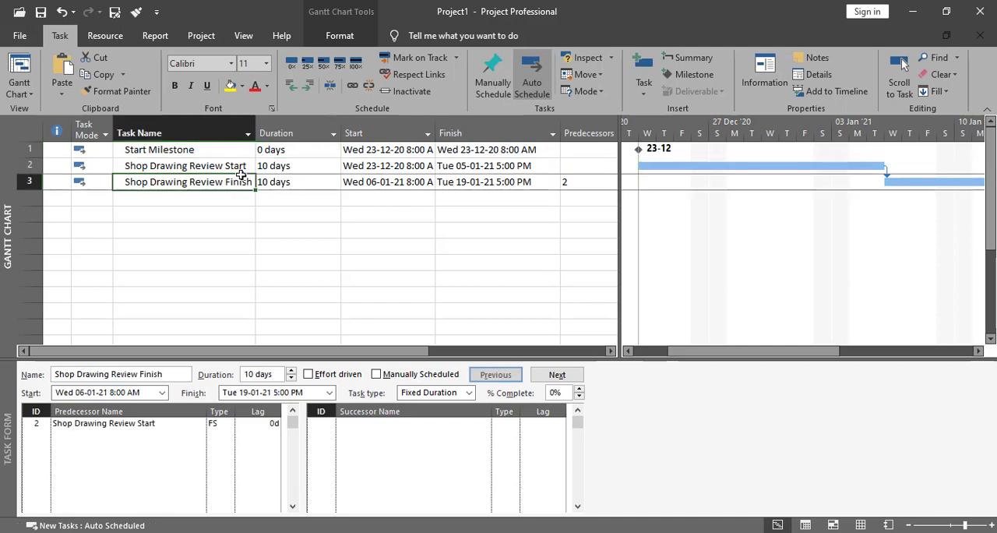
pyautogui.click(242, 166)
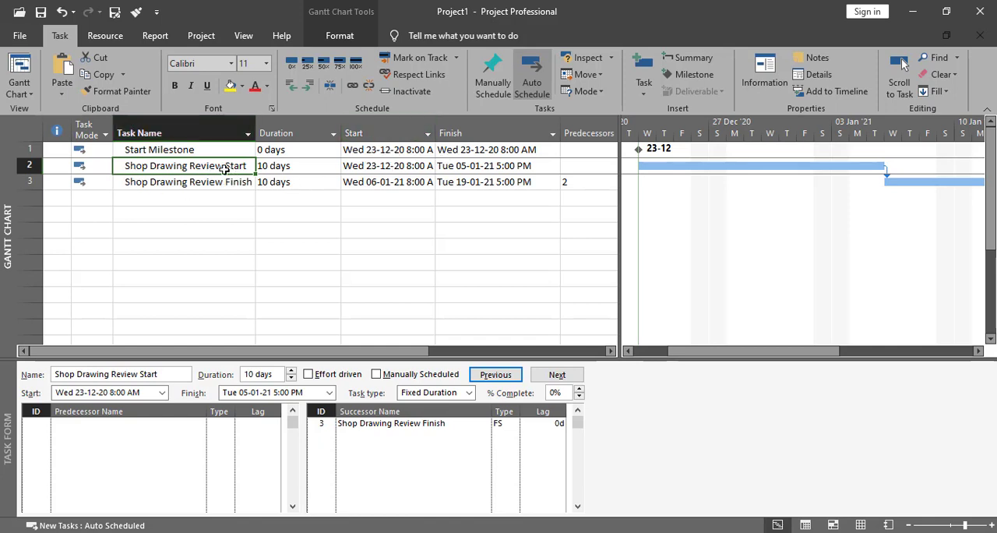
pyautogui.click(139, 434)
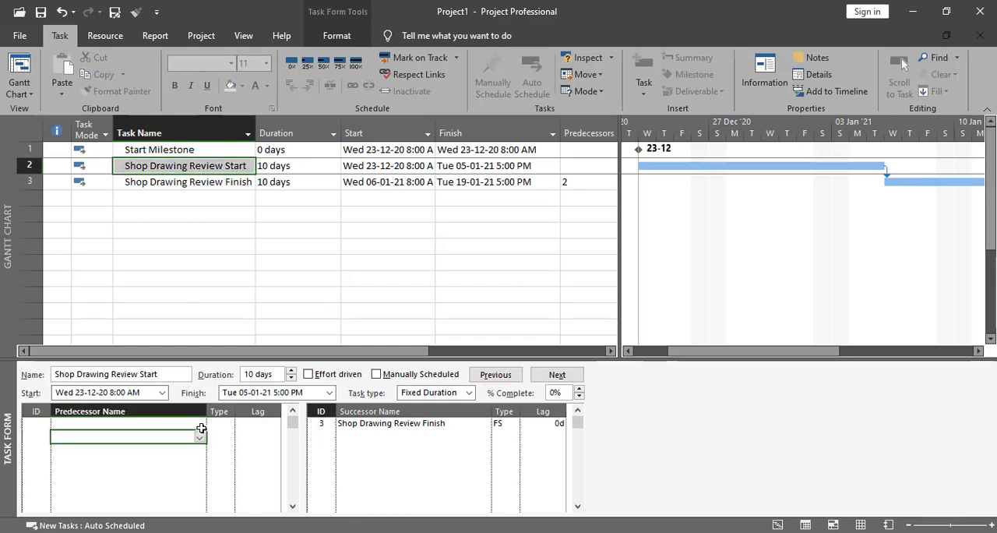
pyautogui.click(200, 423)
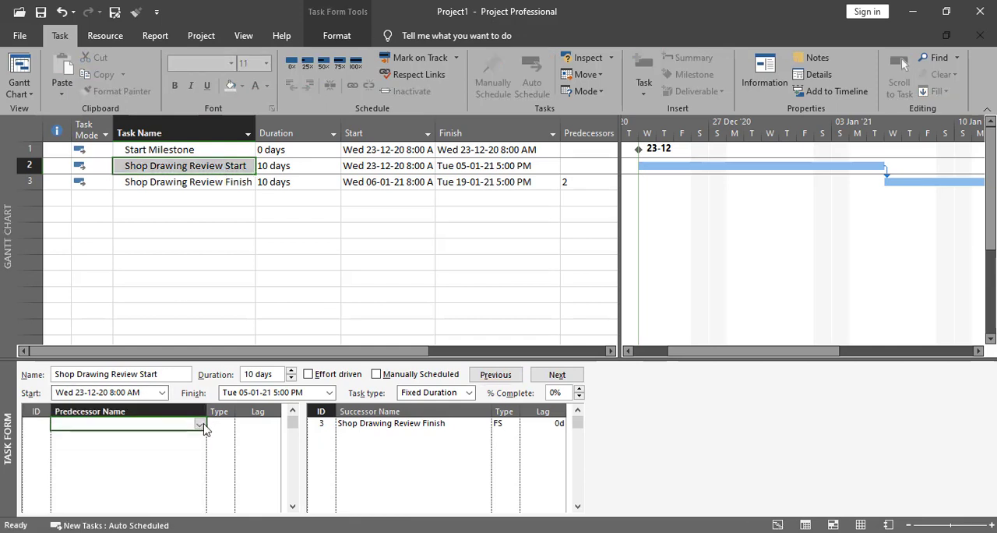
pyautogui.click(202, 424)
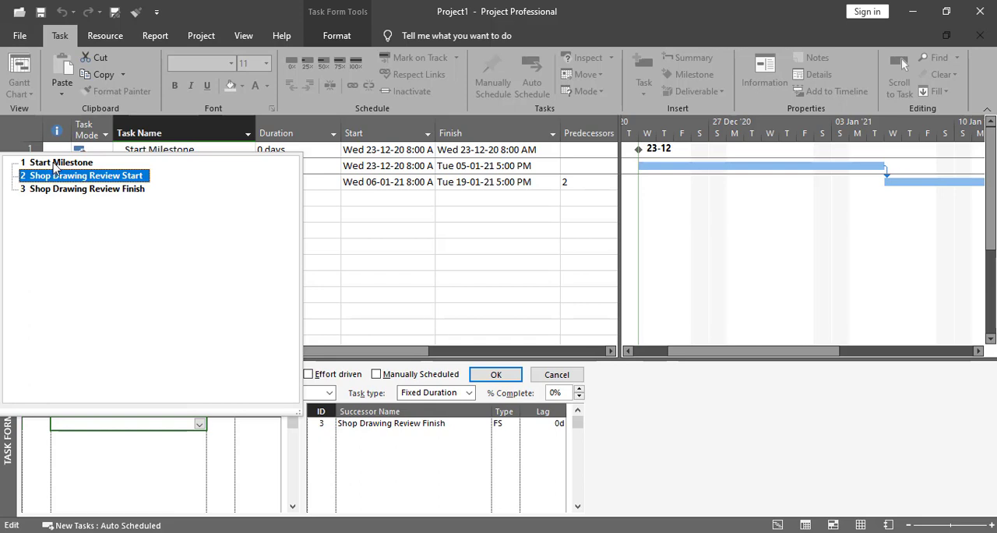
pyautogui.click(60, 163)
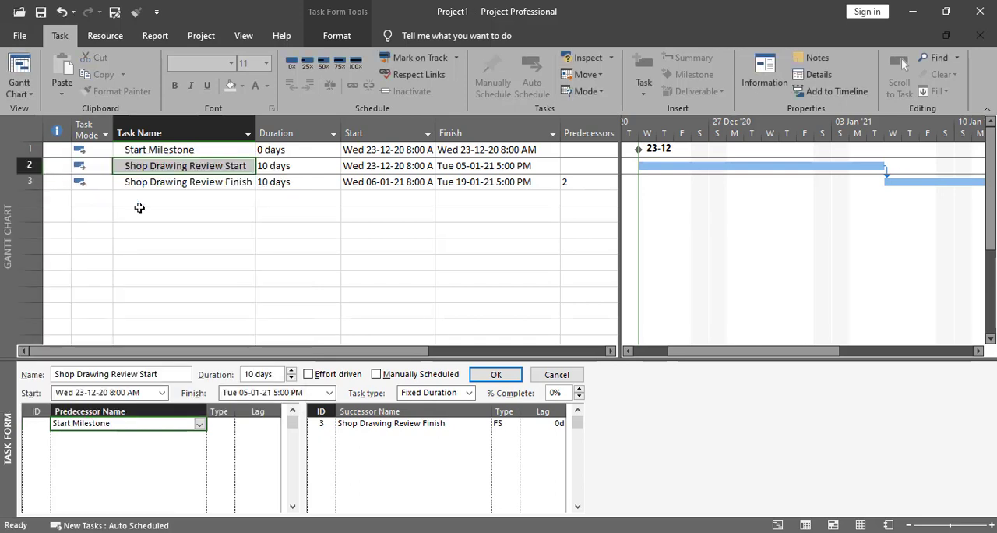
pyautogui.click(219, 426)
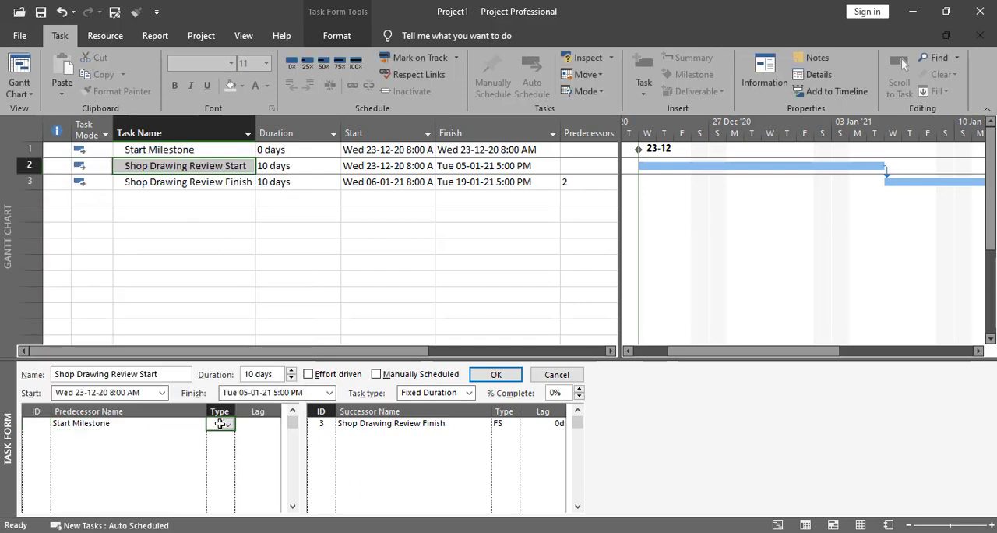
pyautogui.click(228, 425)
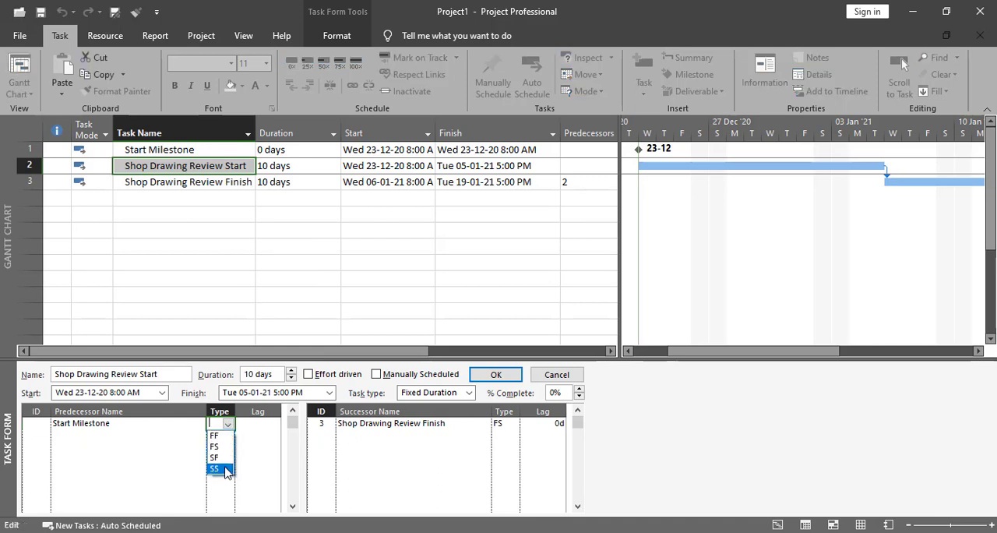
pyautogui.click(224, 467)
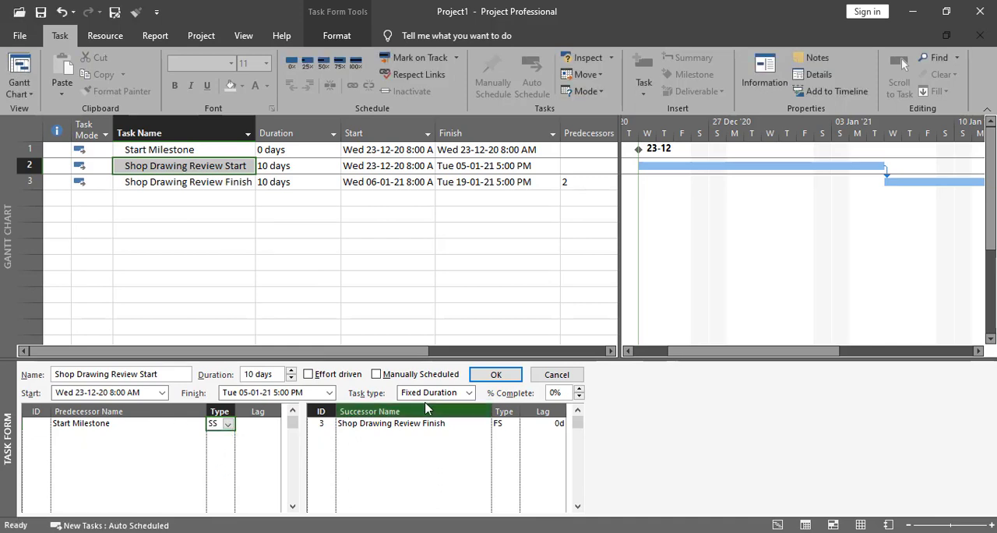
pyautogui.click(496, 375)
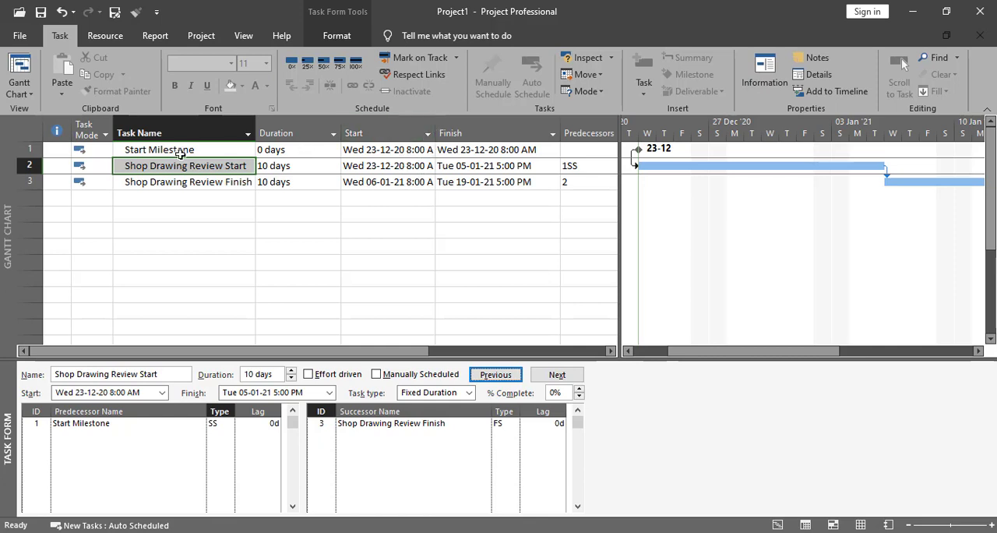
# - Add a task named Finish Milestone in the row below Shop Drawing Review Finish
pyautogui.click(180, 152)
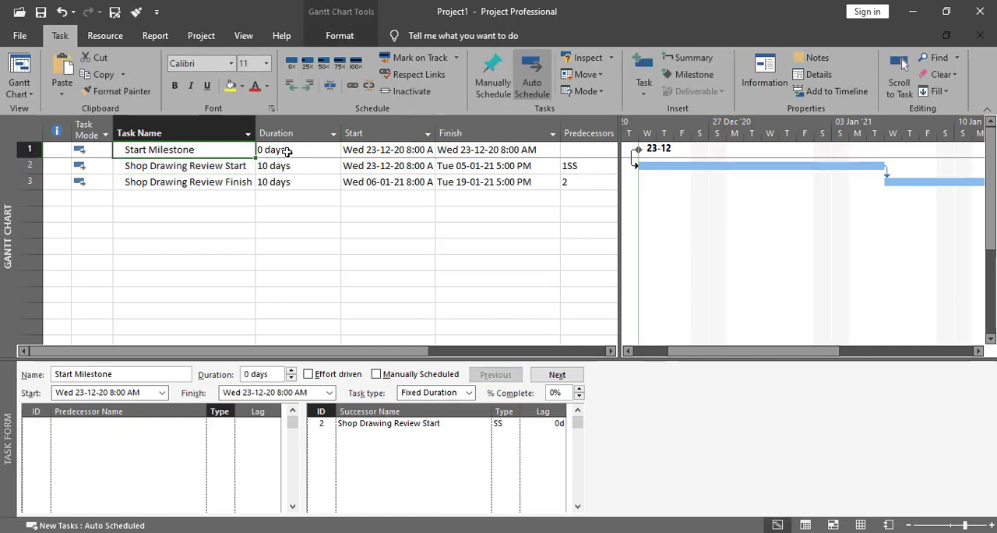
pyautogui.click(179, 197)
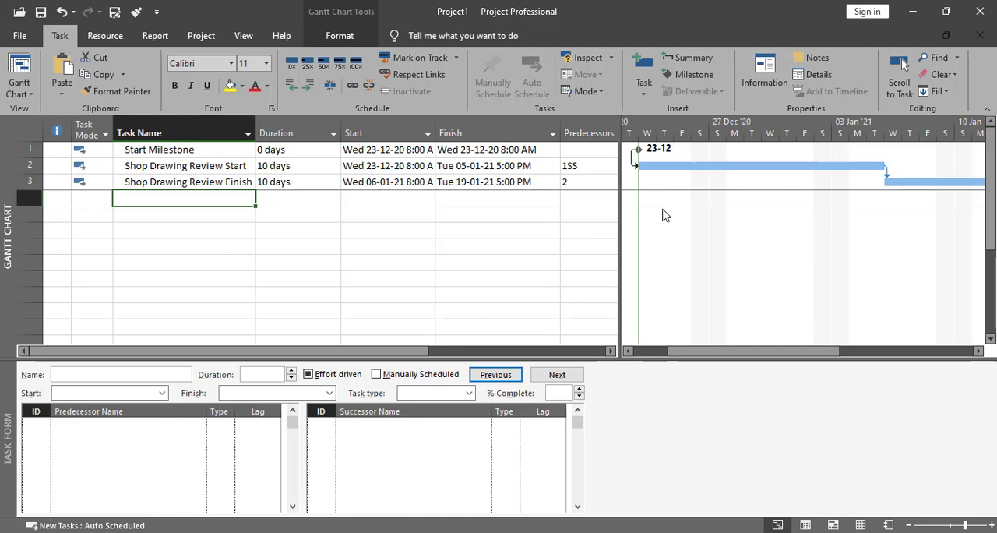
pyautogui.write('Finish')
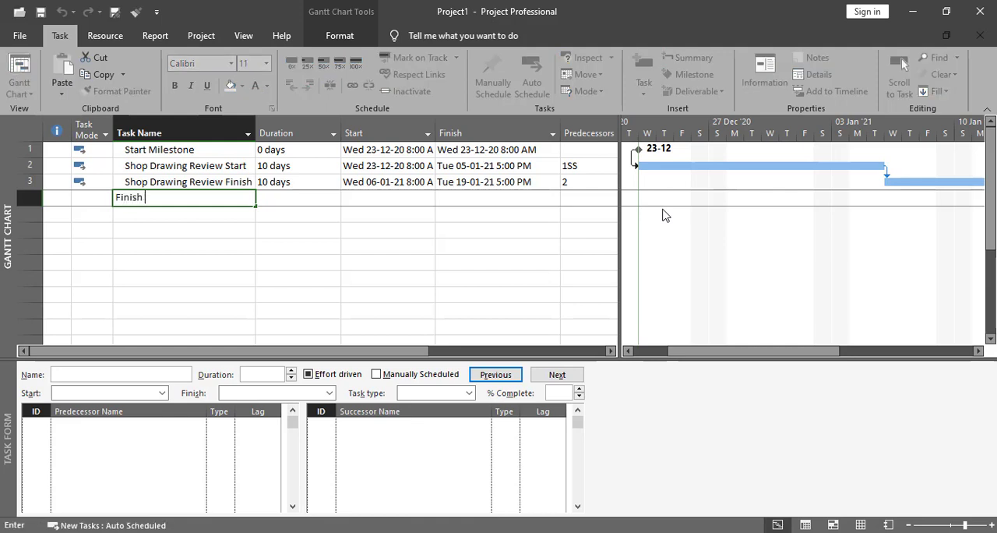
pyautogui.write(' Milestone')
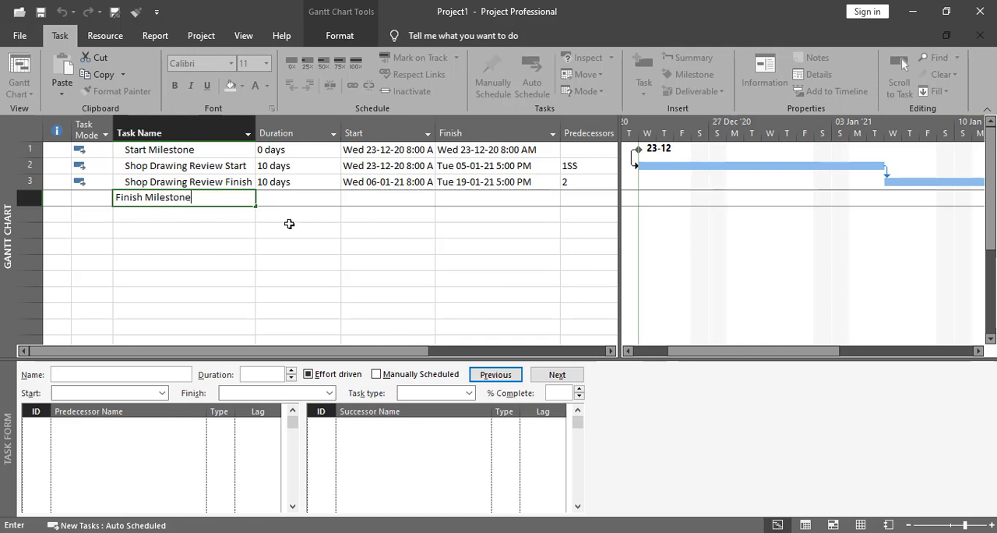
pyautogui.click(283, 199)
pyautogui.click(197, 209)
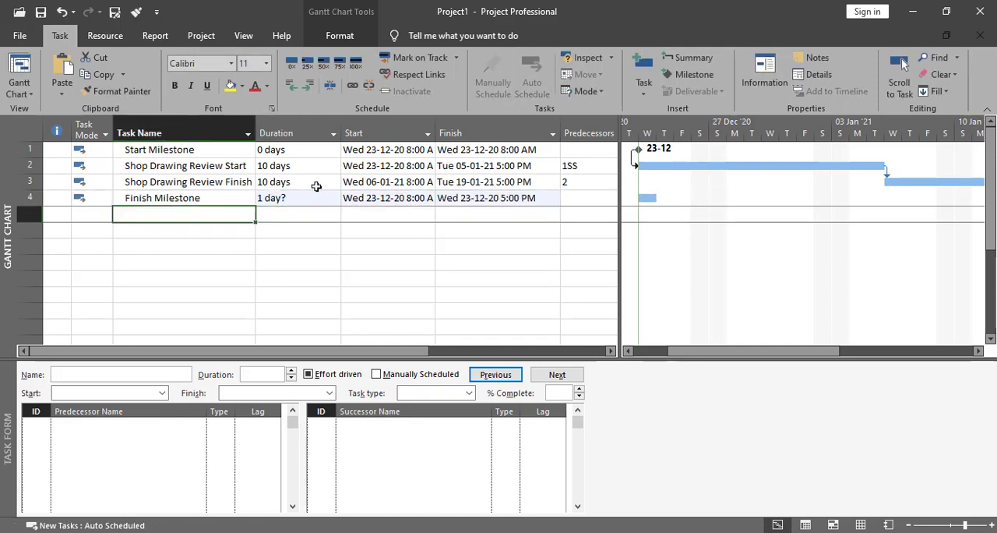
# - Set the duration of Finish Milestone to 0 days to turn it into a milestone
pyautogui.click(305, 199)
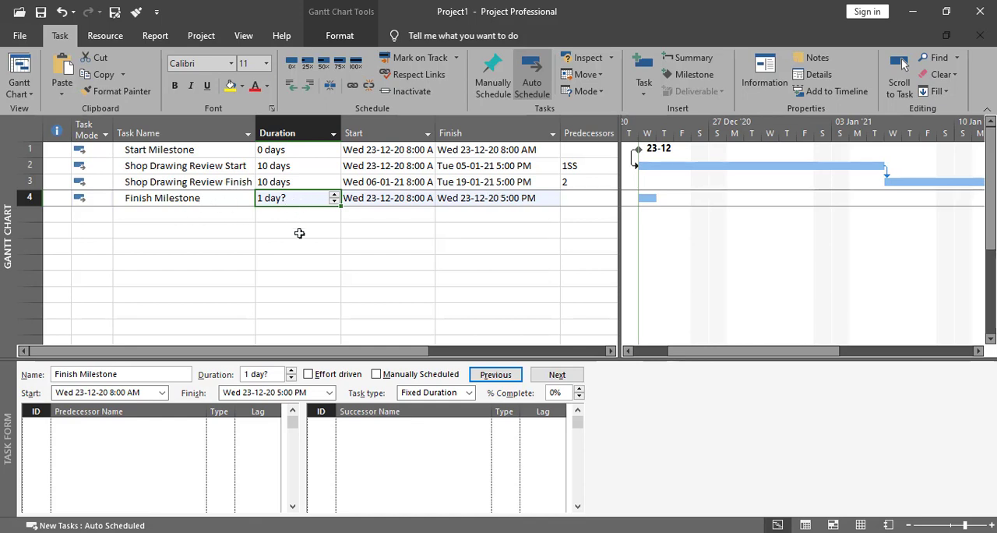
pyautogui.write('0')
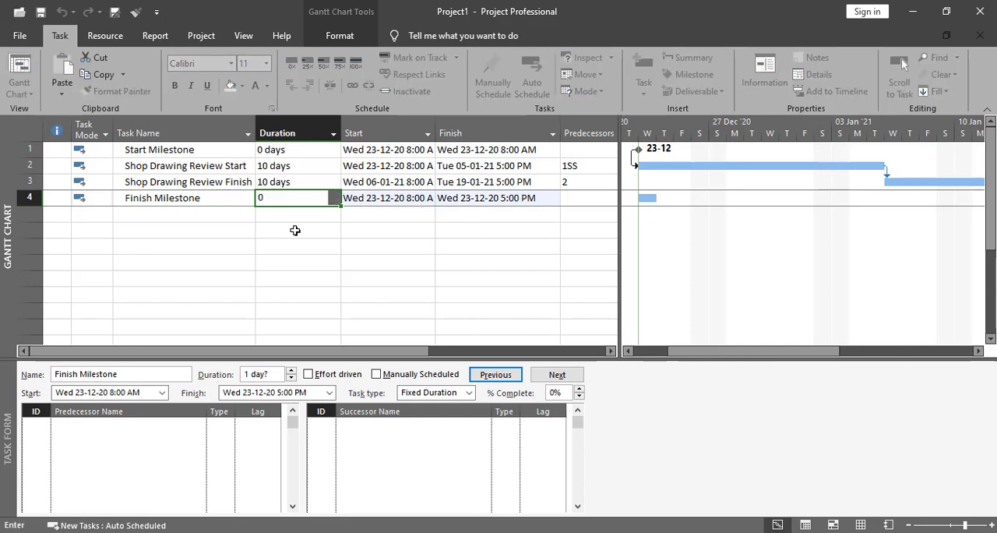
pyautogui.press('Return')
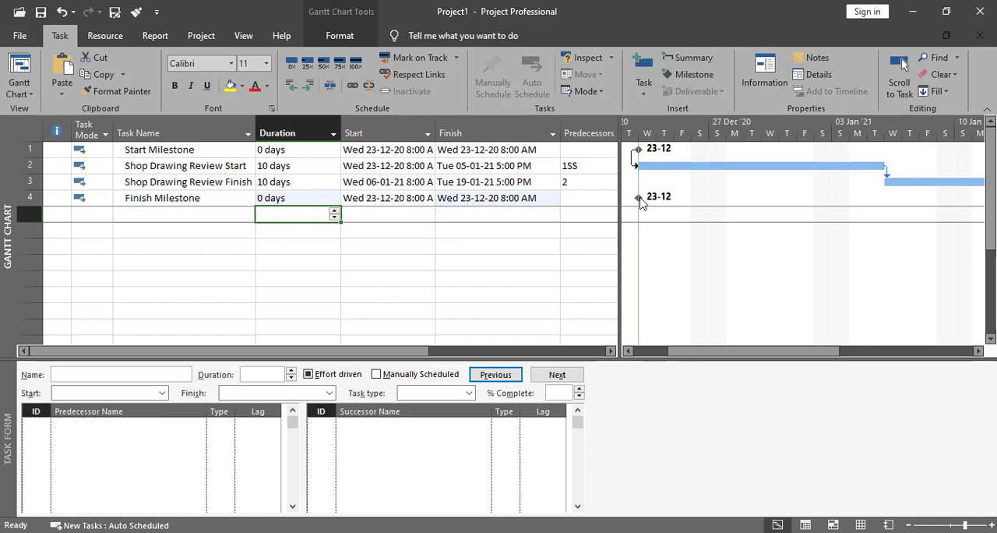
# - Link Finish Milestone to predecessor Shop Drawing Review Finish with an FS dependency in the Task Form and apply it
pyautogui.click(214, 201)
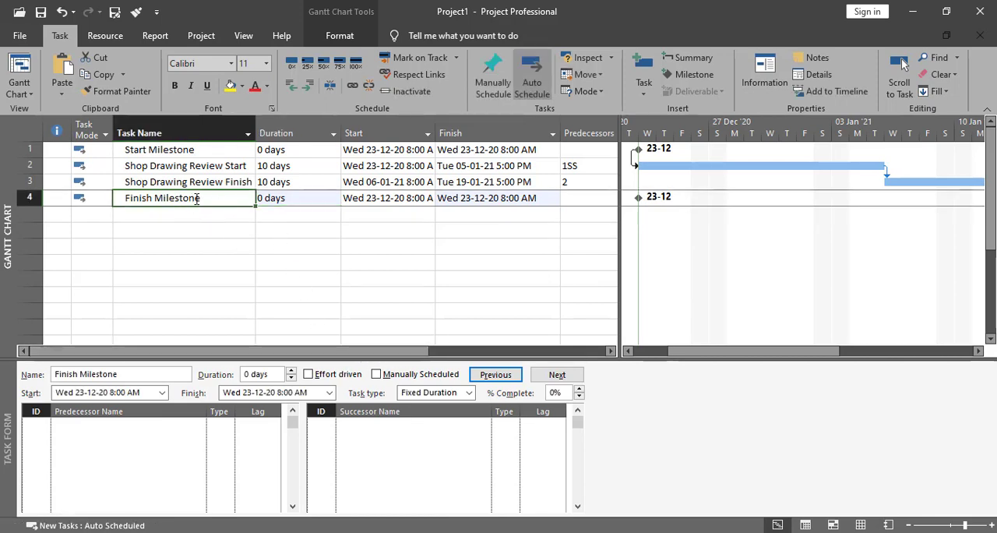
pyautogui.click(177, 425)
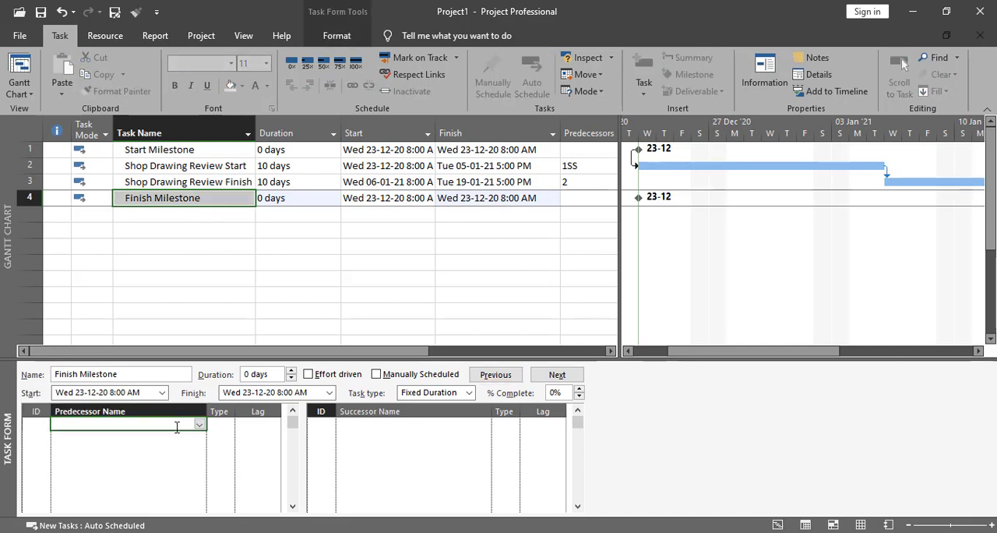
pyautogui.click(200, 424)
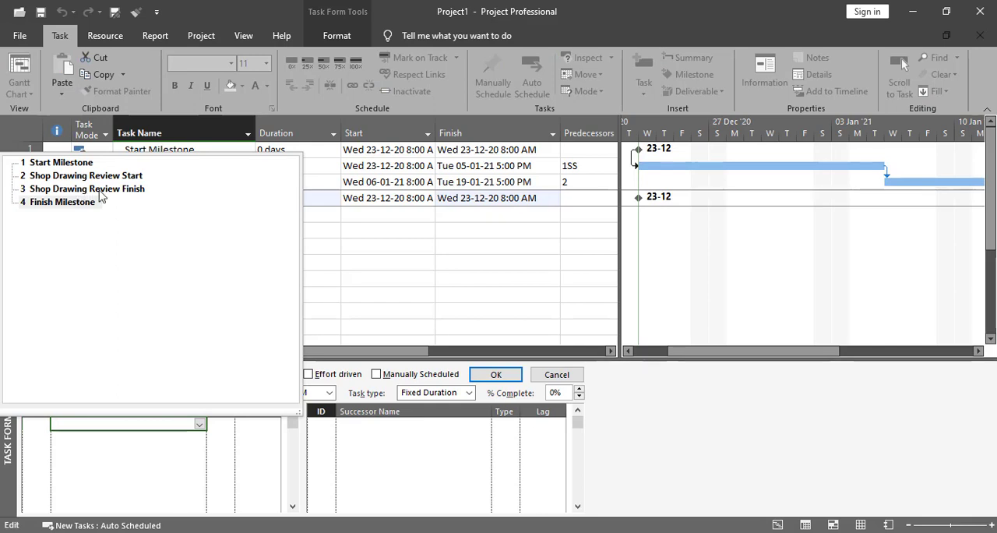
pyautogui.click(71, 191)
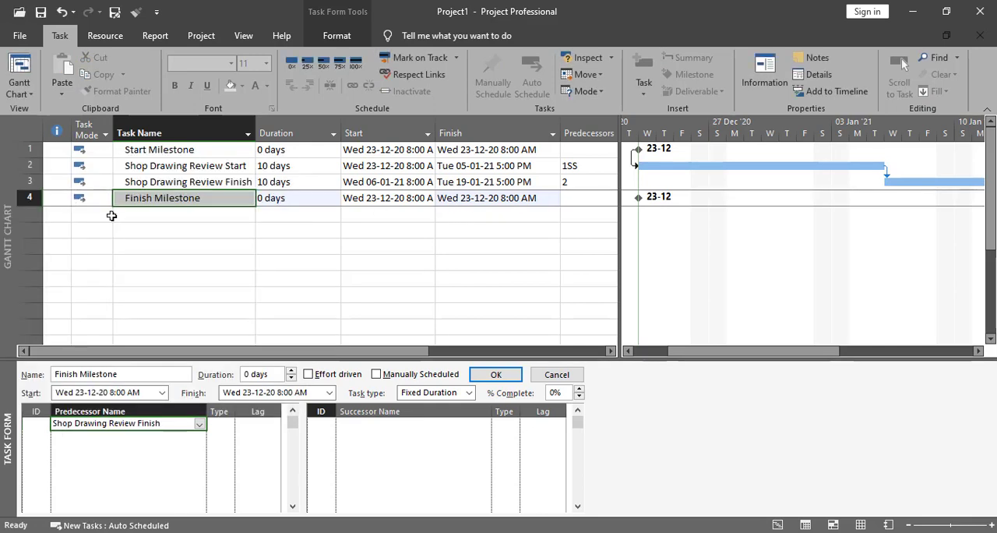
pyautogui.click(221, 425)
pyautogui.click(227, 425)
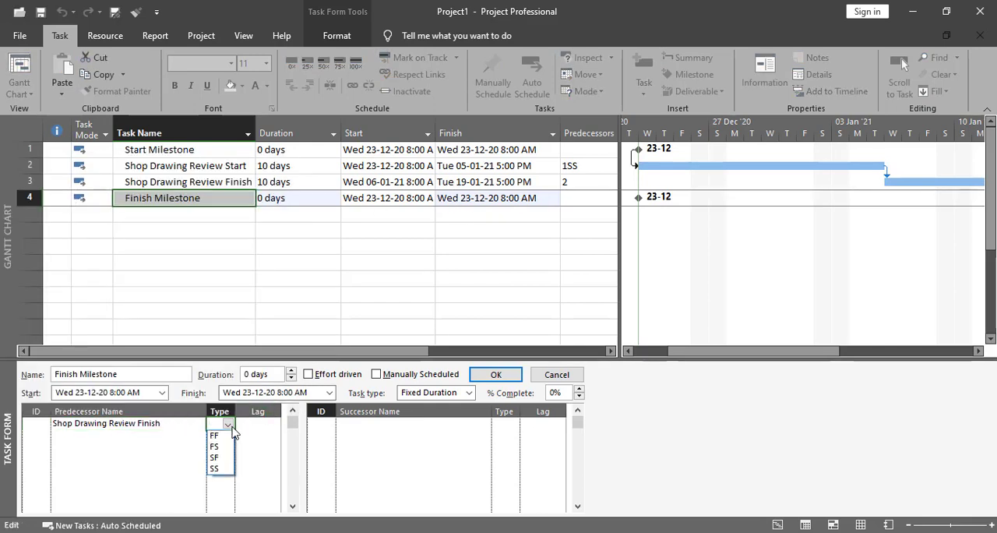
pyautogui.click(220, 439)
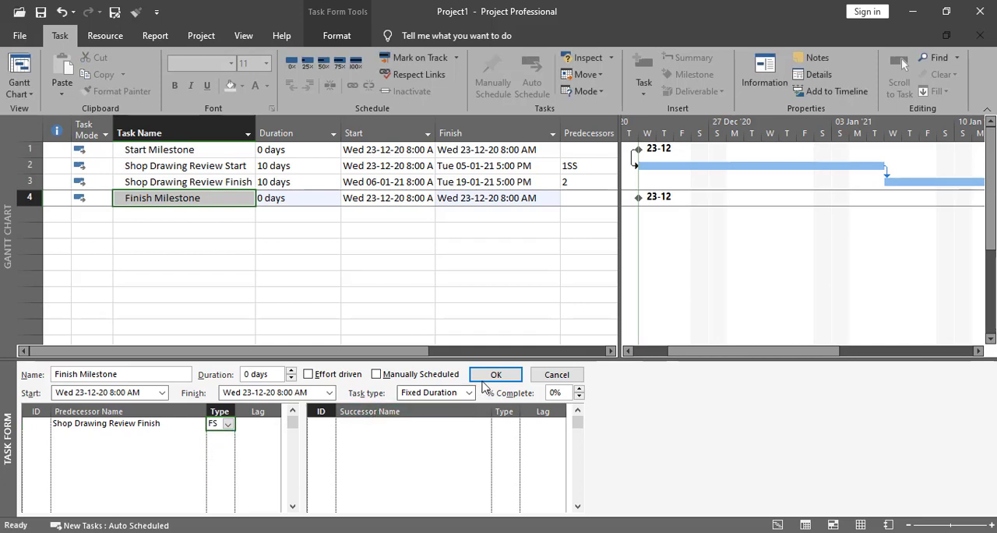
pyautogui.click(495, 375)
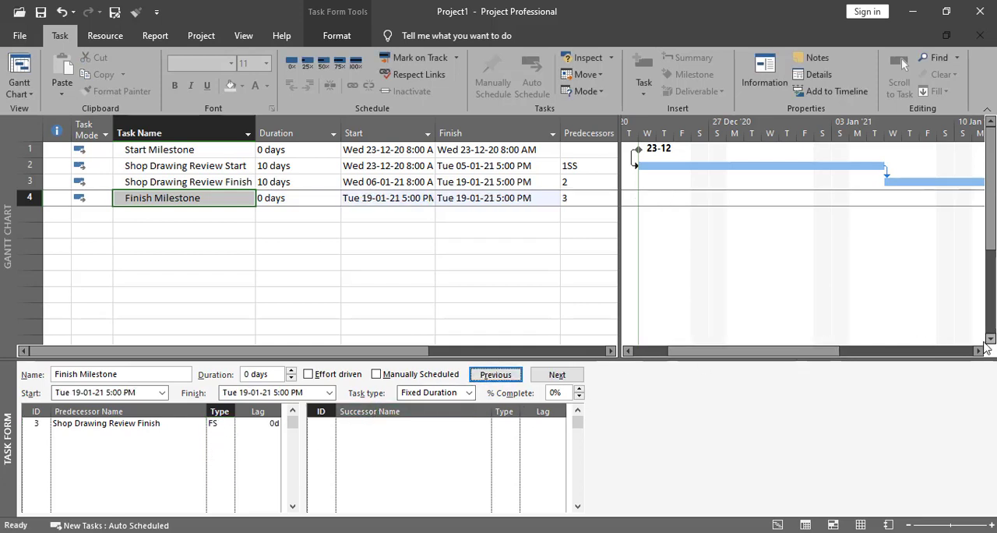
# - Widen the Start column to fit its full dates and times, and slightly enlarge the Task Form pane
pyautogui.click(979, 351)
pyautogui.click(975, 355)
pyautogui.click(975, 355)
pyautogui.click(974, 354)
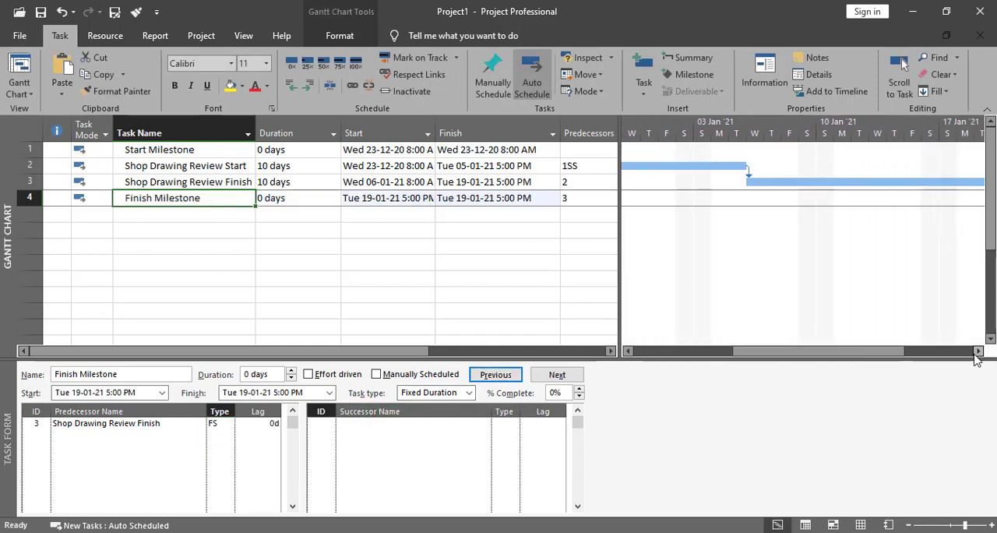
pyautogui.click(974, 355)
pyautogui.click(974, 355)
pyautogui.click(975, 355)
pyautogui.click(974, 354)
pyautogui.click(975, 354)
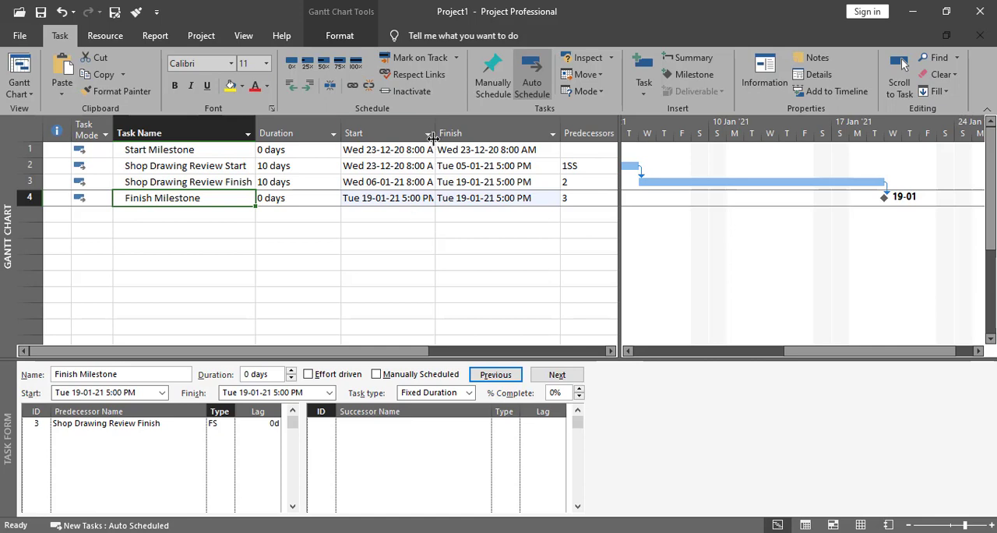
pyautogui.moveTo(433, 134); pyautogui.dragTo(448, 134)
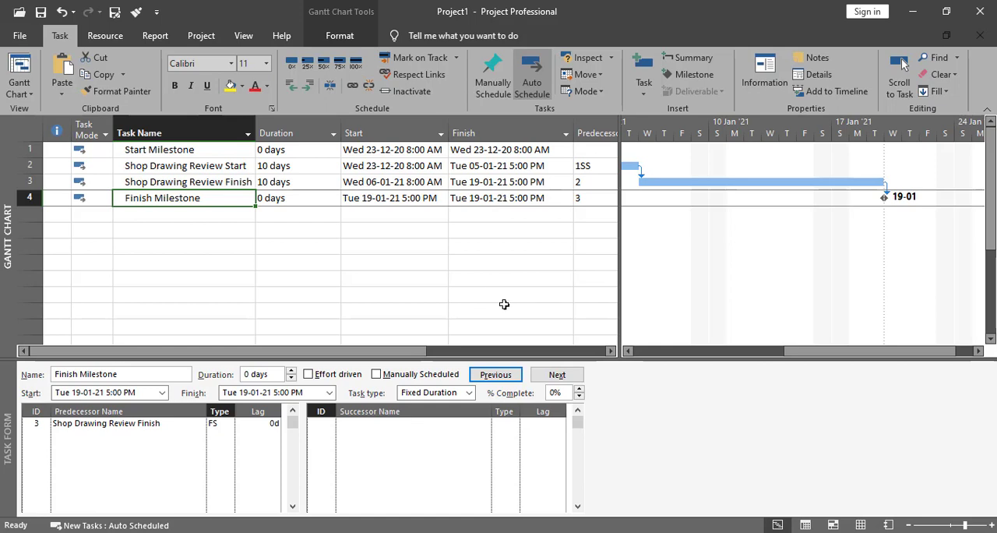
pyautogui.moveTo(375, 355); pyautogui.dragTo(271, 356)
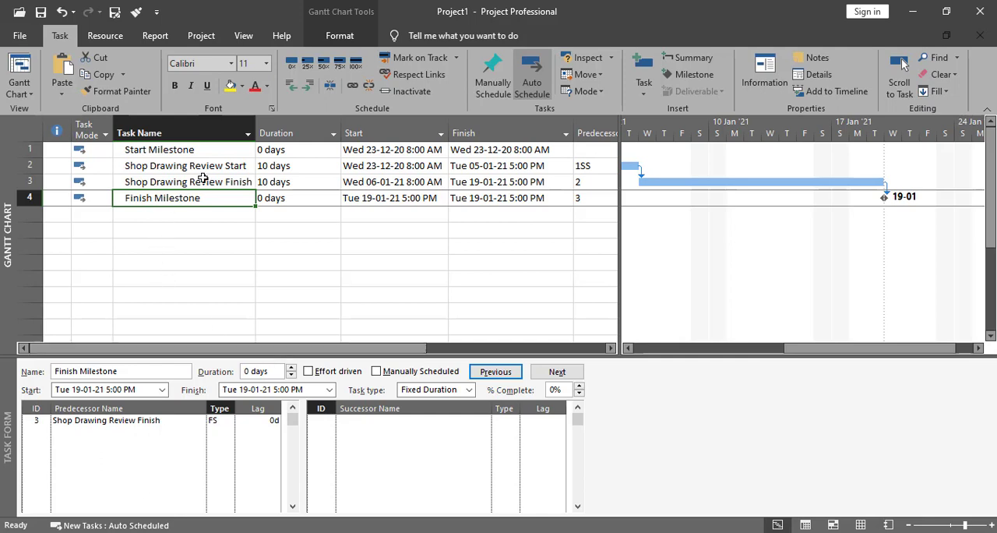